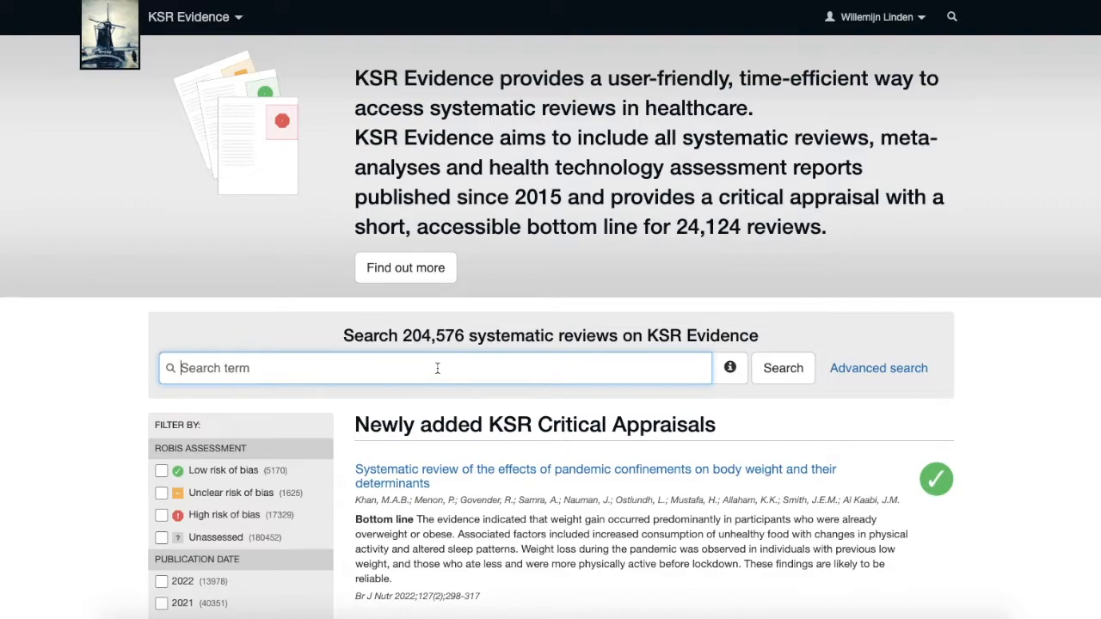
Search the systematic reviews for "COVID-19 and mental health".
type("COVI")
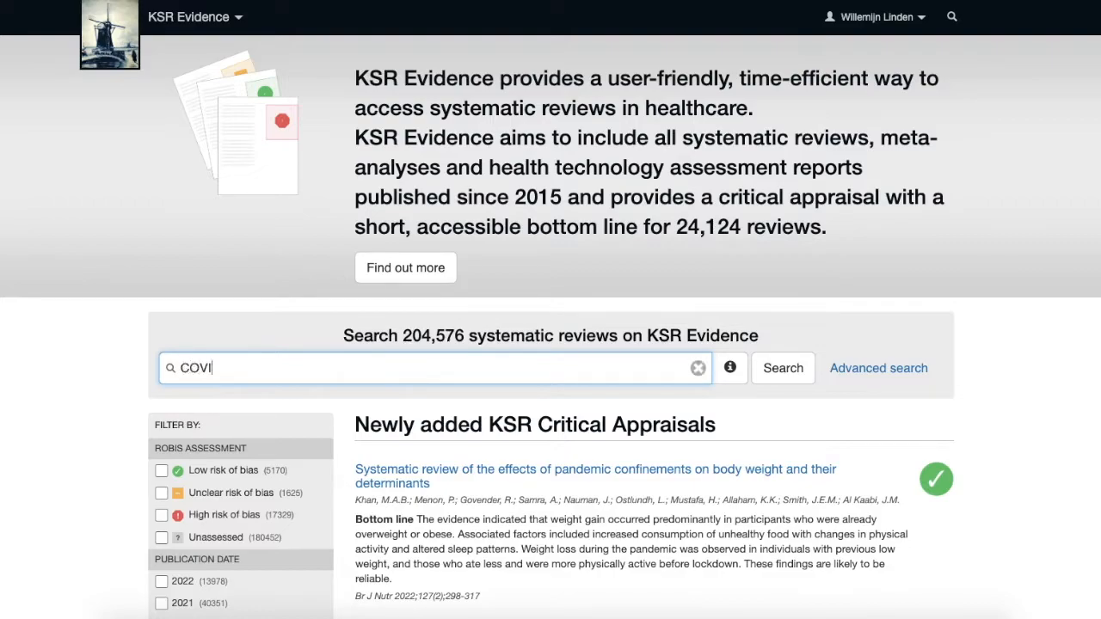
type("D-19 and mental health")
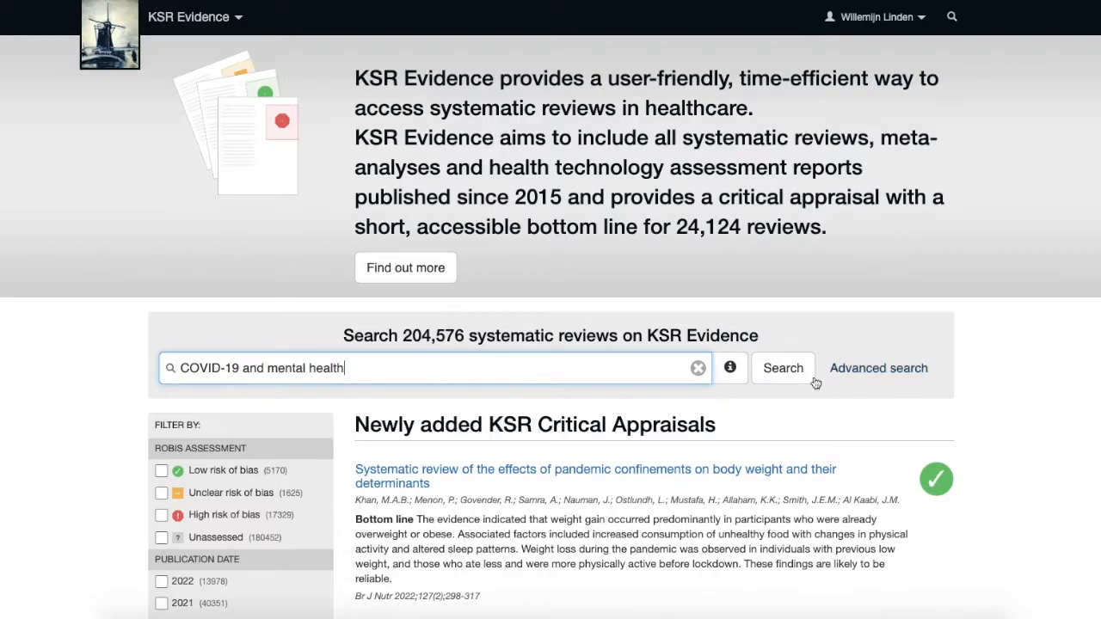
left_click(783, 370)
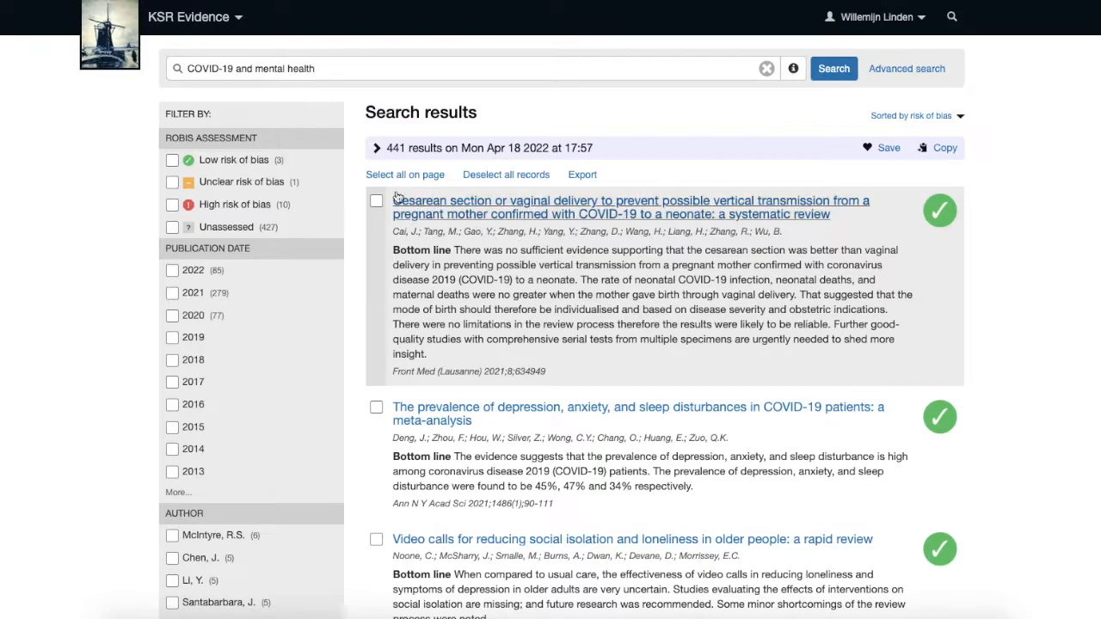
Expand and collapse the search query details, and return to the home page.
left_click(376, 151)
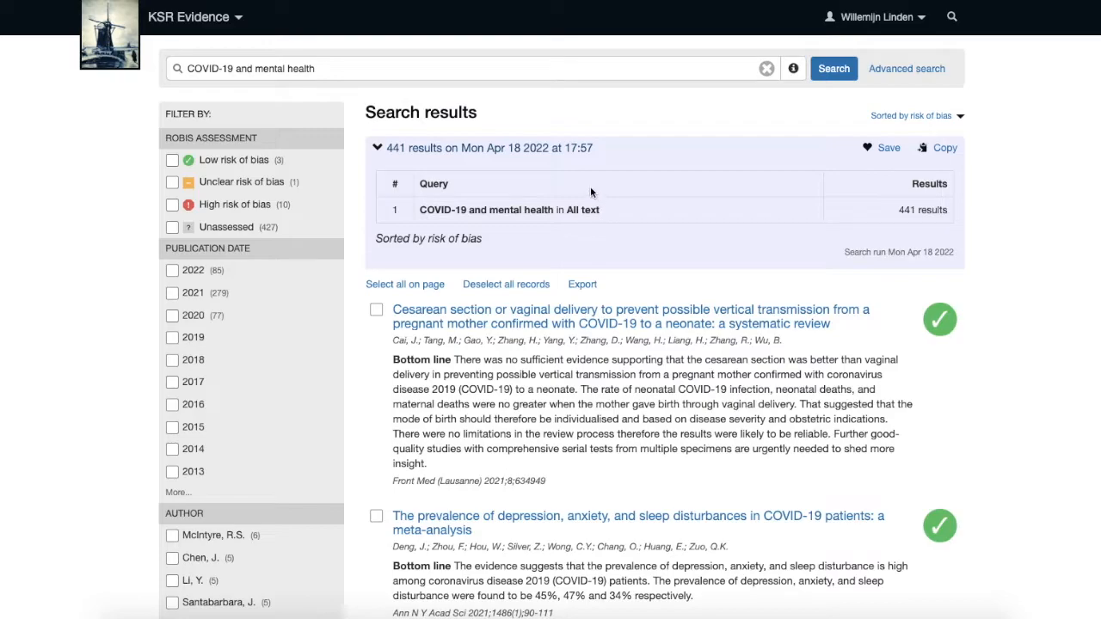
left_click(376, 147)
left_click(103, 43)
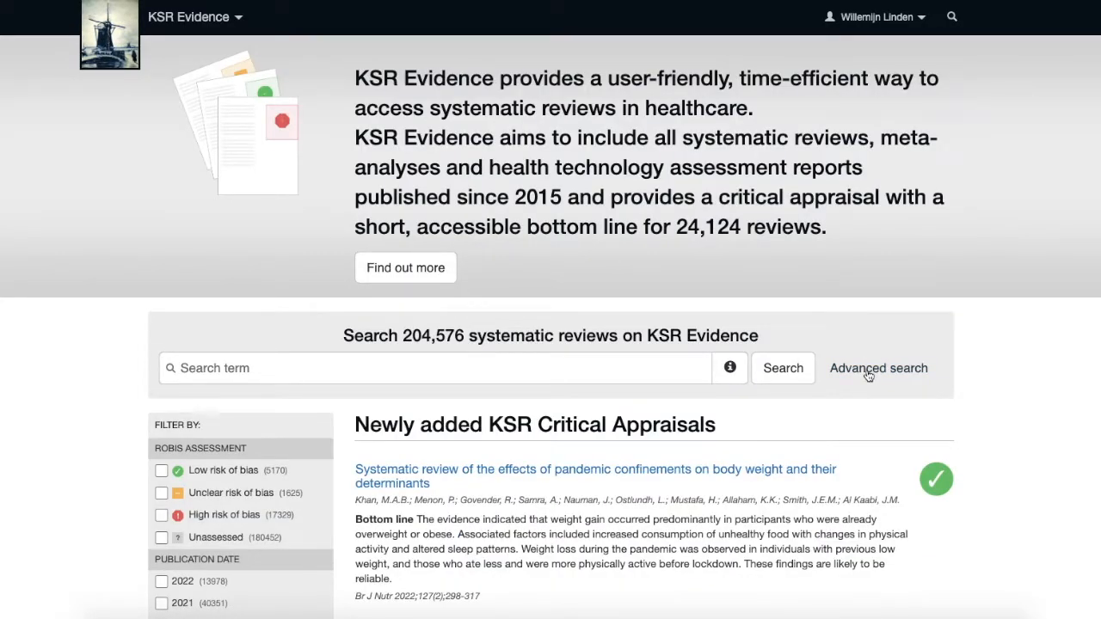
Open Advanced search and browse the list of search fields.
left_click(869, 370)
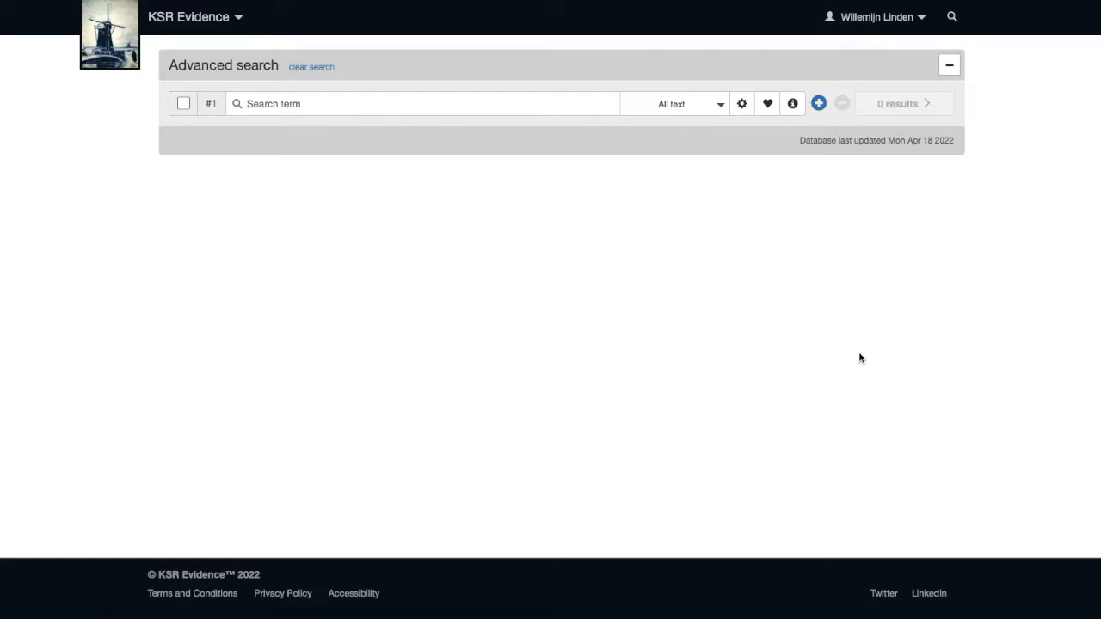
left_click(717, 110)
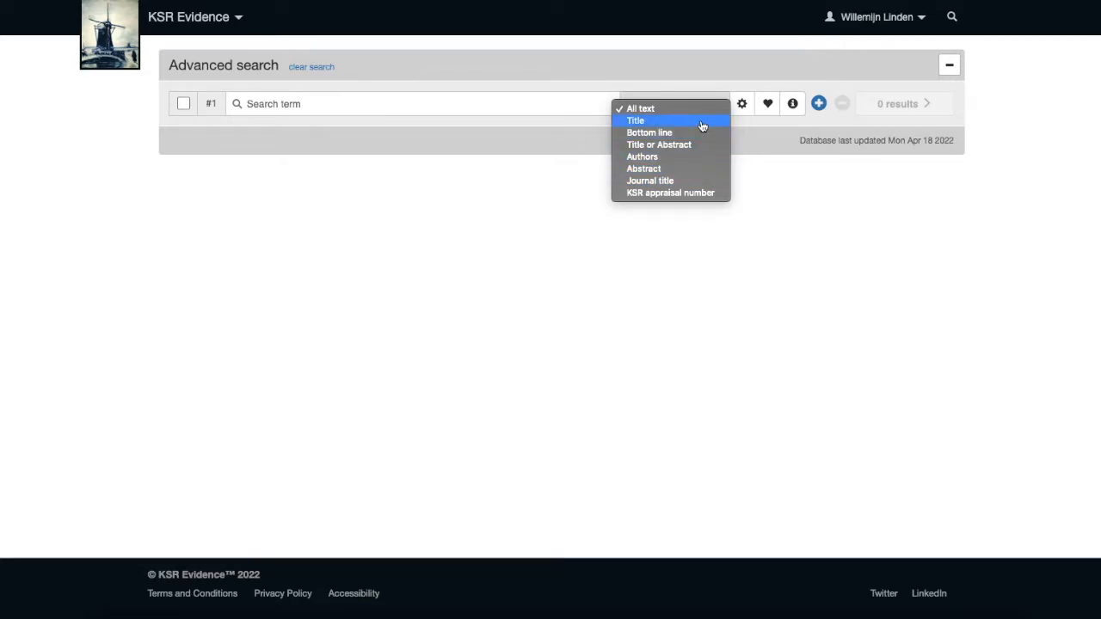
left_click(780, 164)
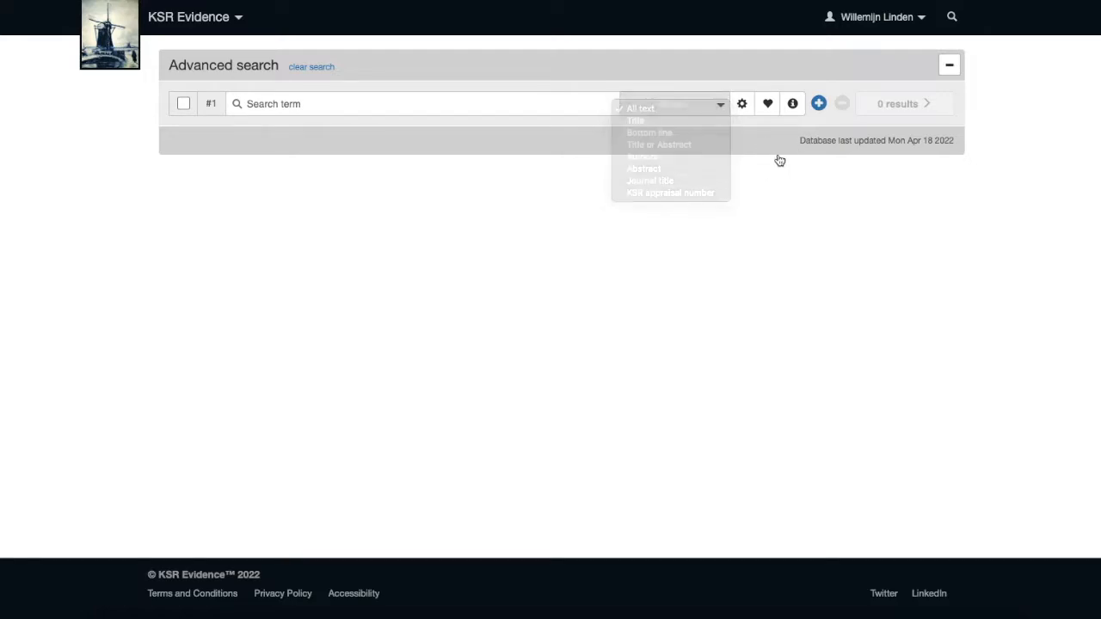
Examine the search options and search tips, and add then remove a second search line.
left_click(743, 107)
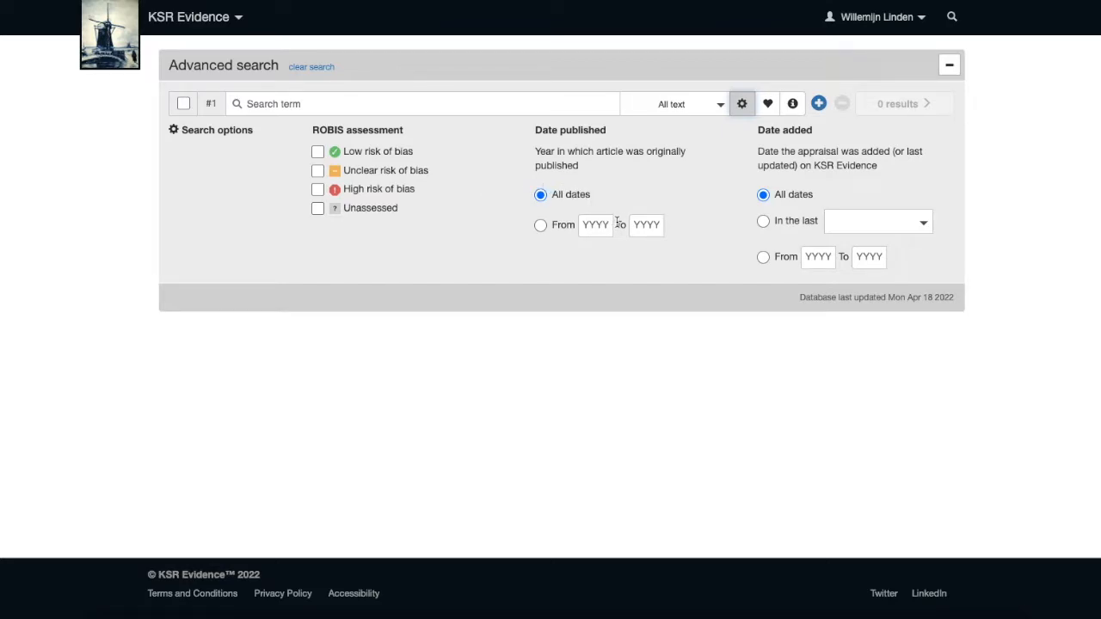
left_click(741, 109)
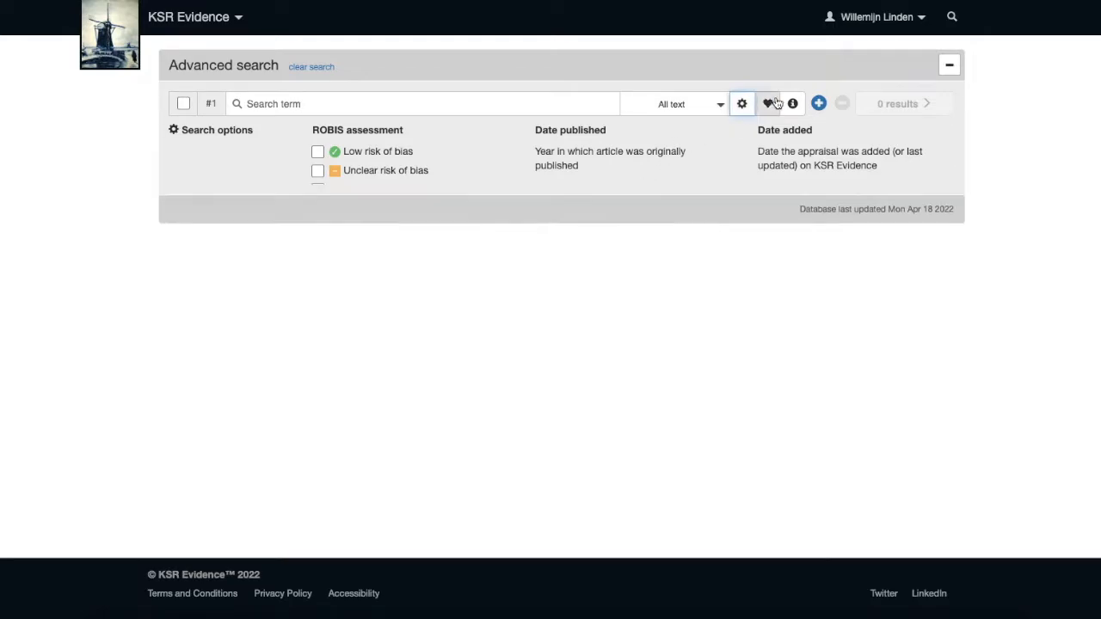
left_click(792, 104)
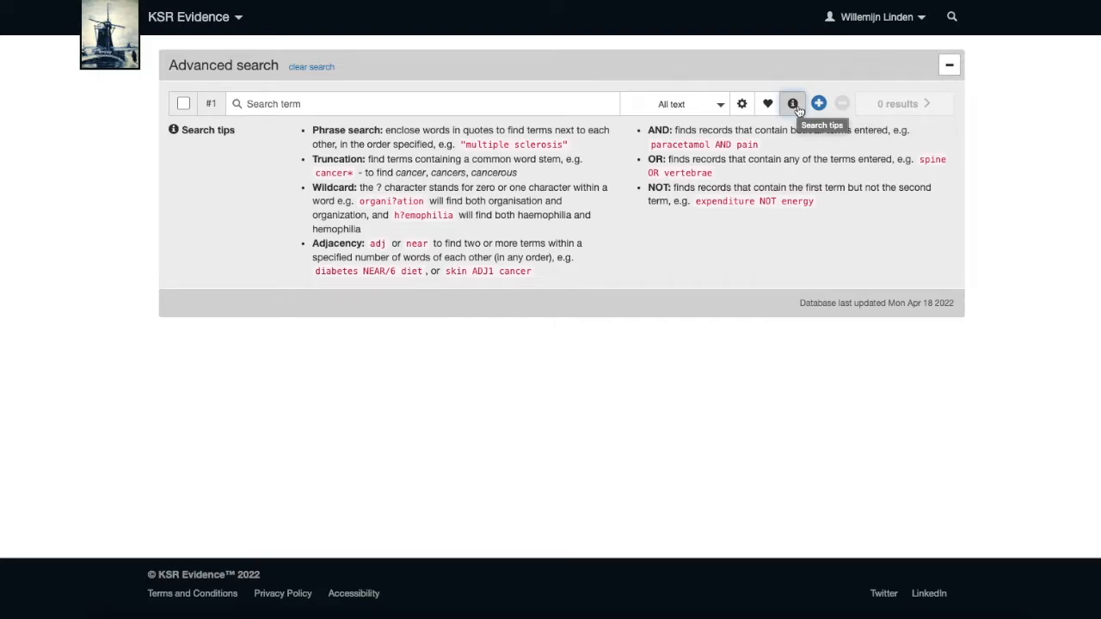
left_click(797, 107)
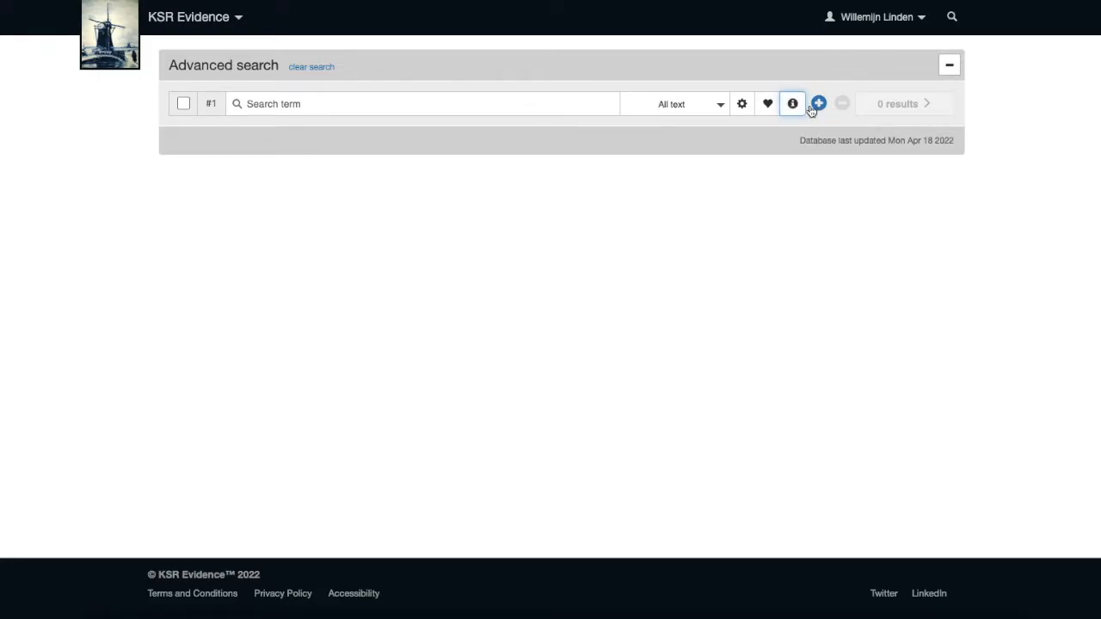
left_click(819, 104)
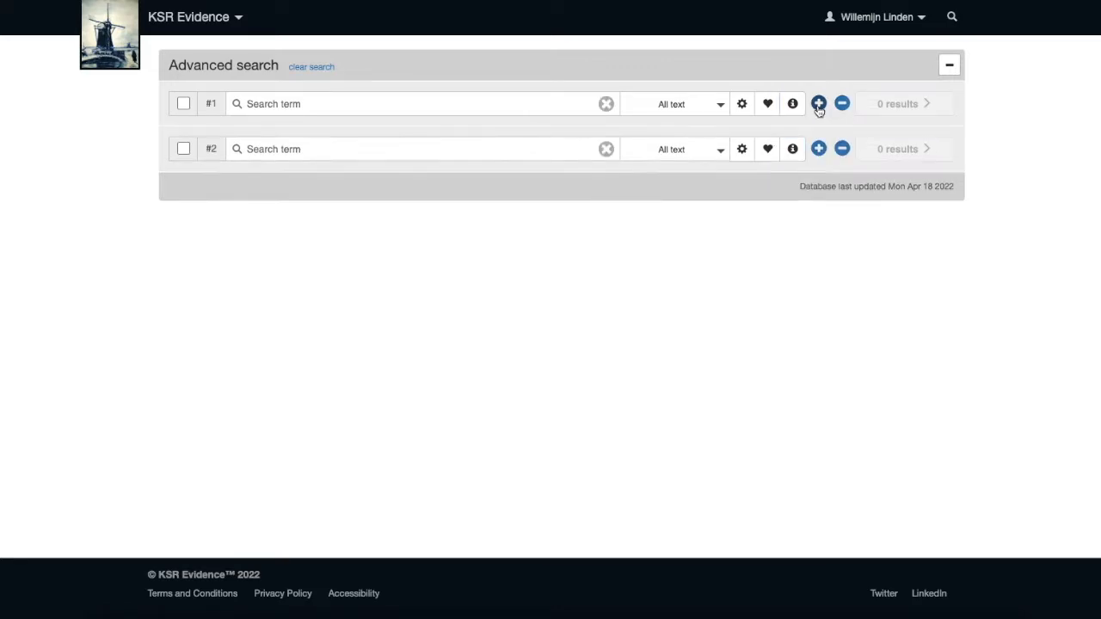
left_click(841, 149)
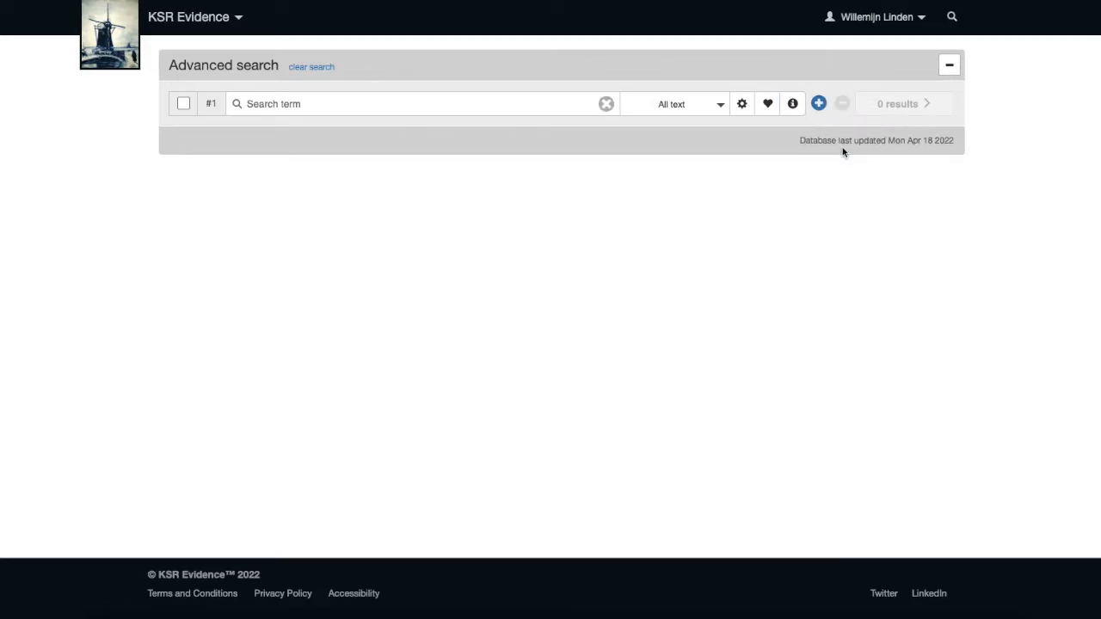
Enter "covid" in search line #1 and restrict it to Title or Abstract.
left_click(515, 105)
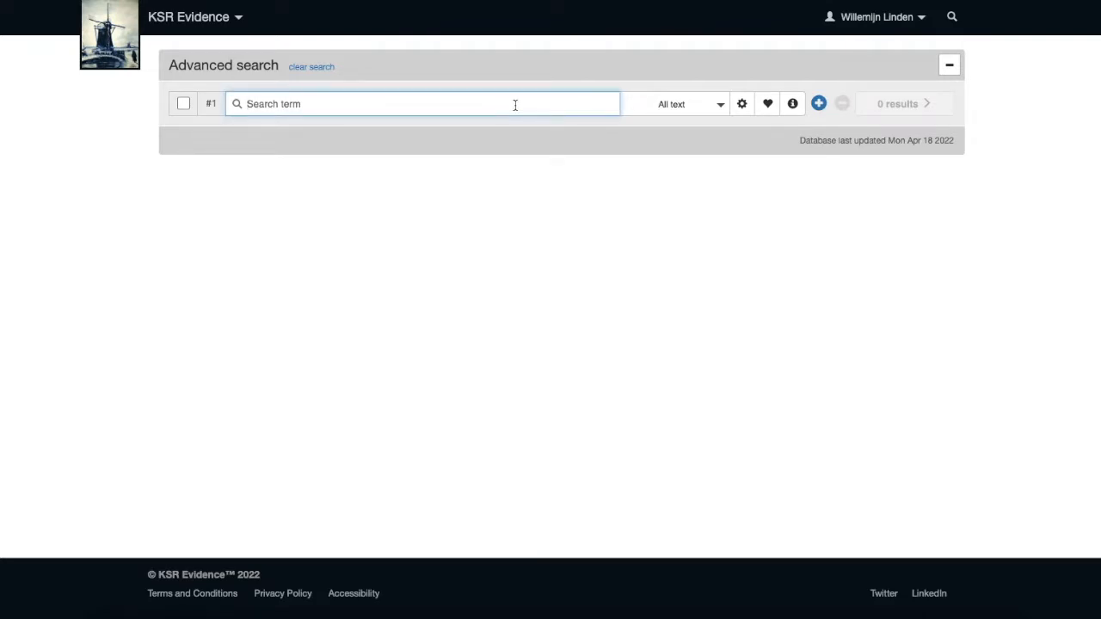
type("covid")
left_click(699, 106)
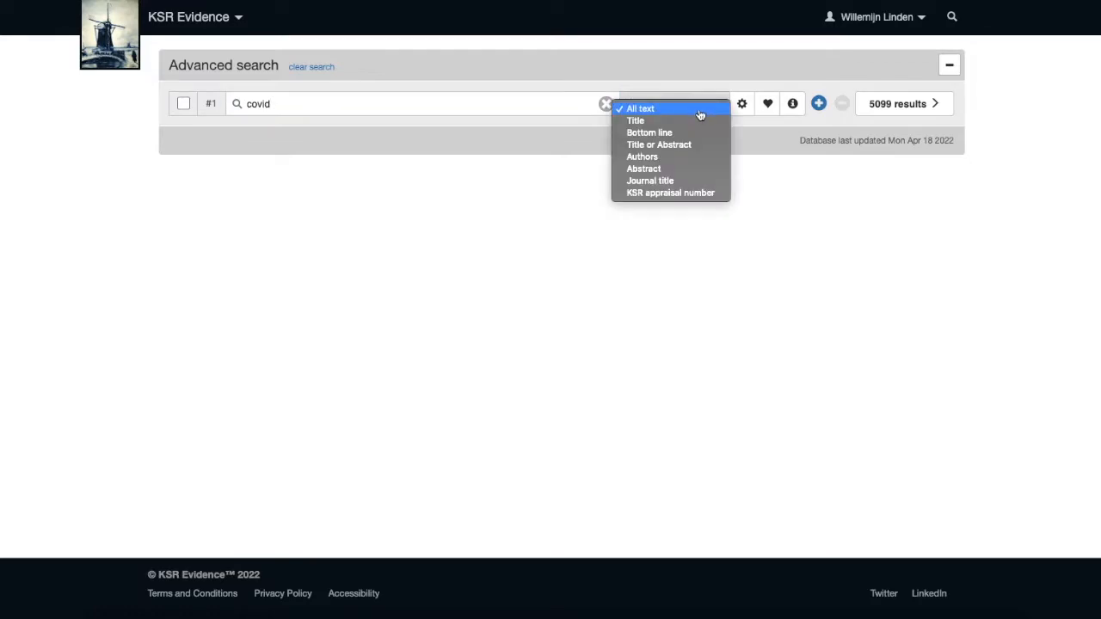
left_click(679, 145)
Add a second search line for "coronavirus" restricted to Title or Abstract.
left_click(818, 104)
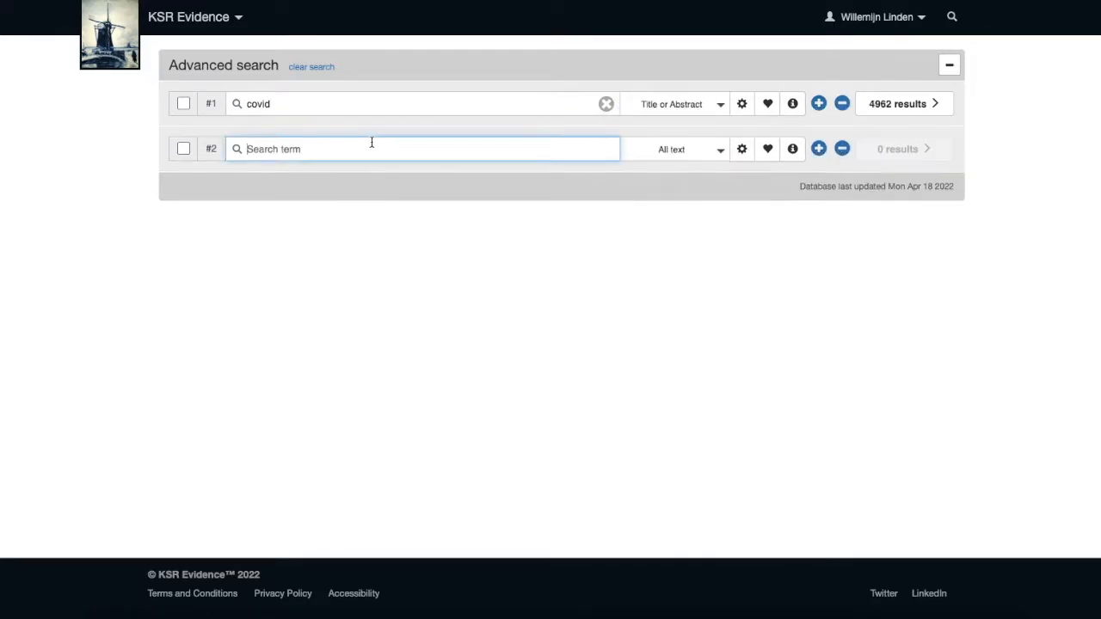
type("systematic")
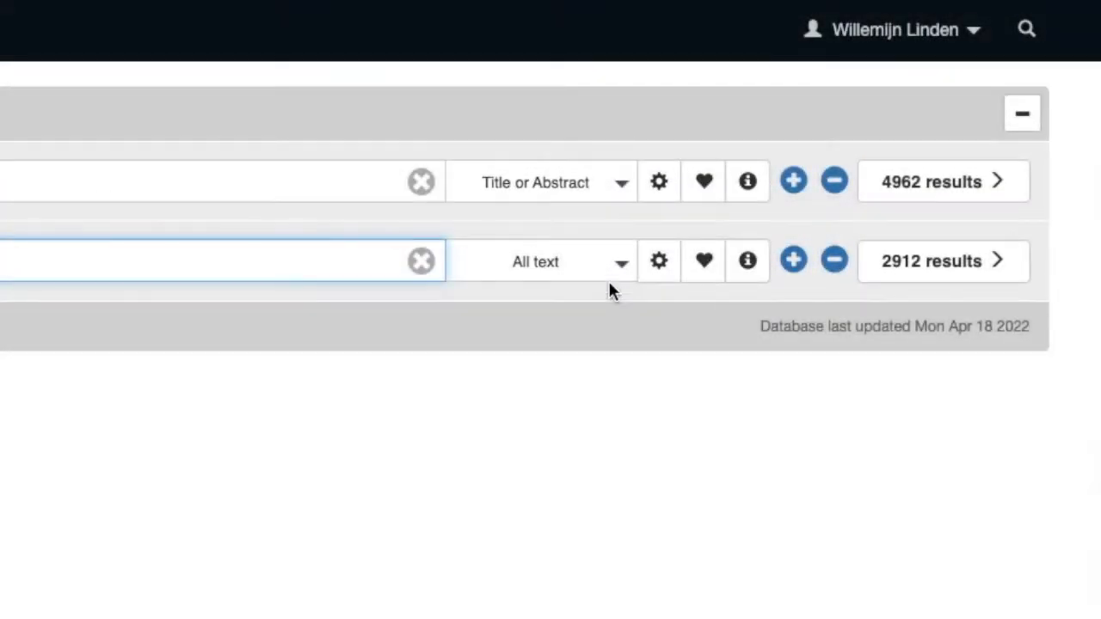
left_click(590, 275)
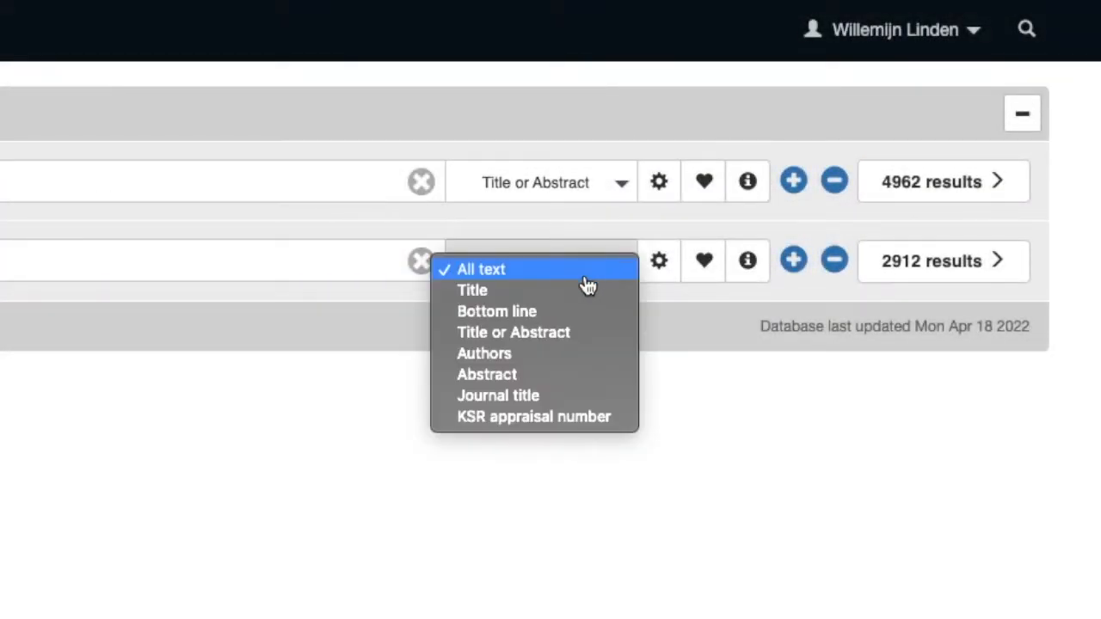
left_click(556, 342)
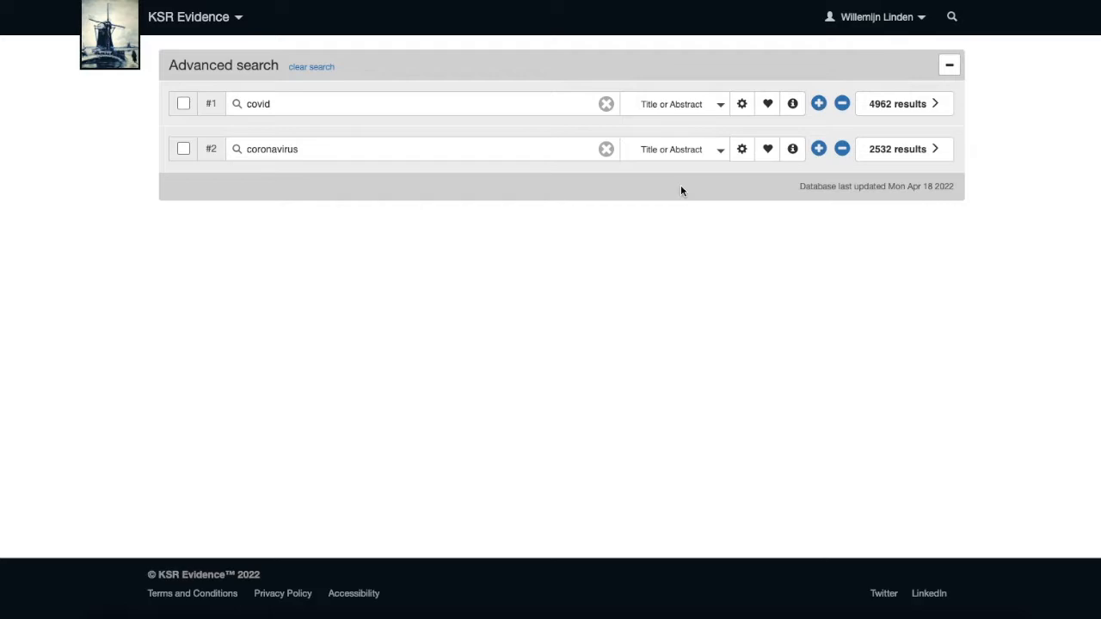
Add a third search line for the phrase "sars-cov*" restricted to Title or Abstract.
left_click(819, 150)
left_click(369, 192)
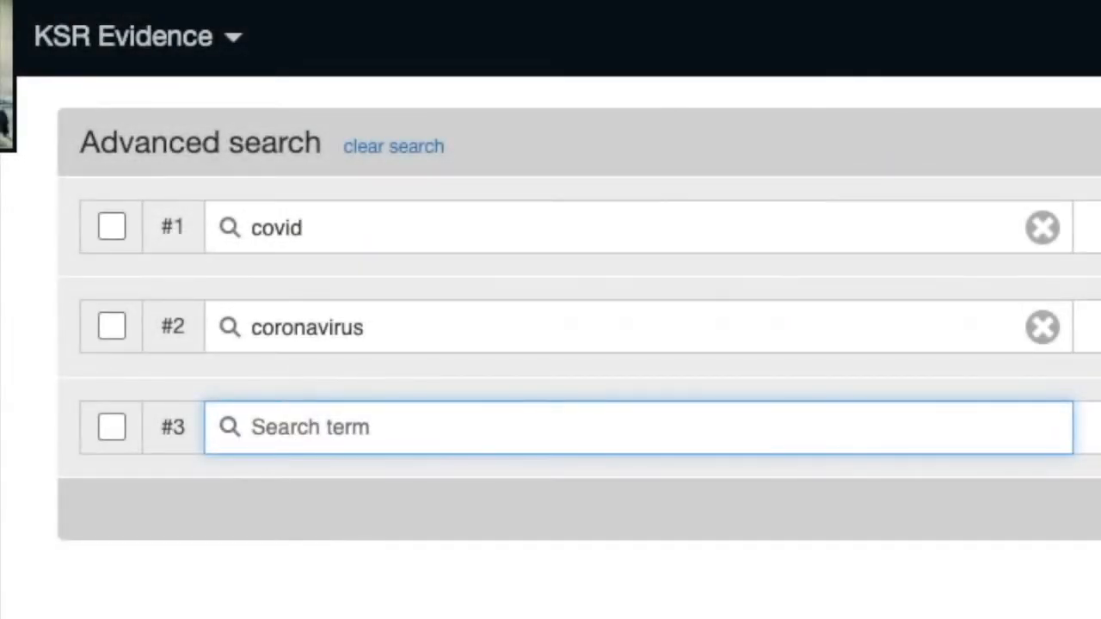
type("\"sars-cov")
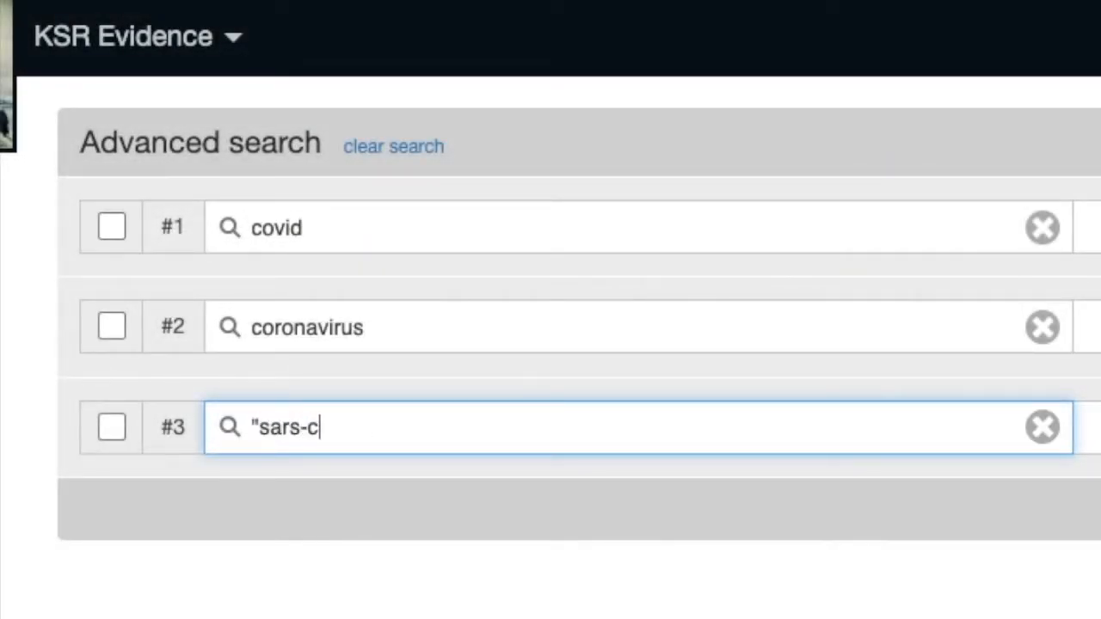
type("*\"")
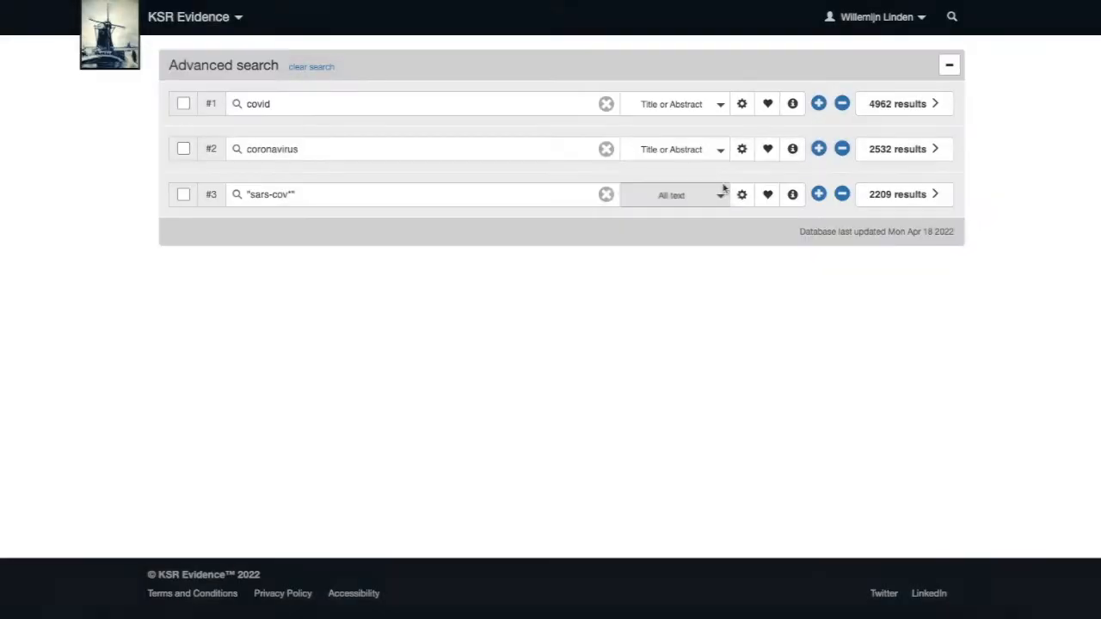
left_click(679, 194)
left_click(690, 238)
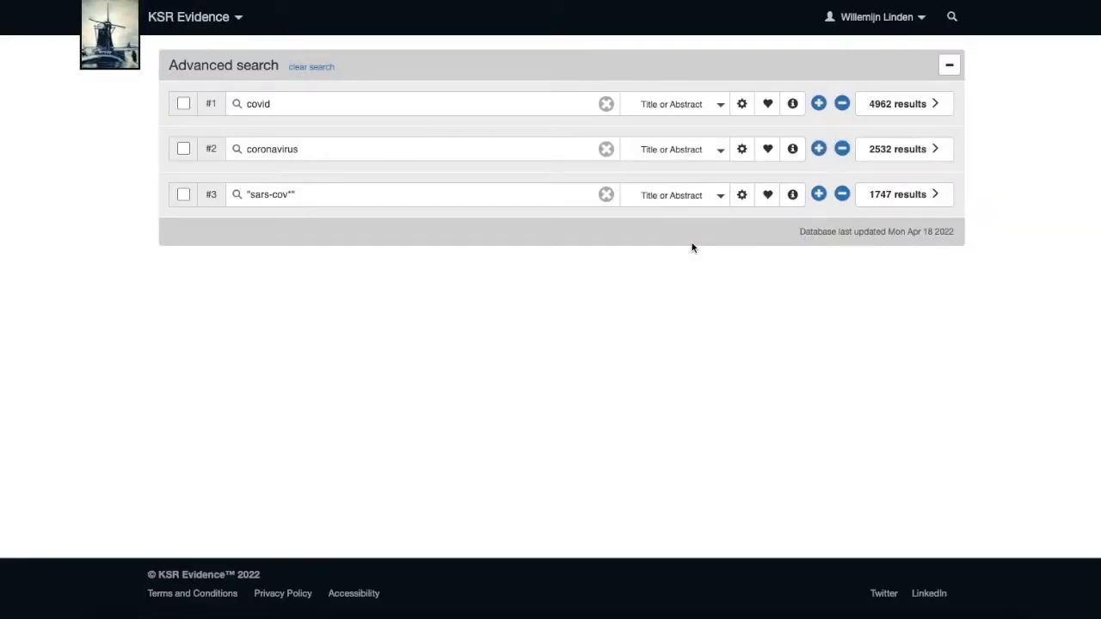
Select lines #1, #2 and #3 and combine them with OR into a new line.
left_click(185, 103)
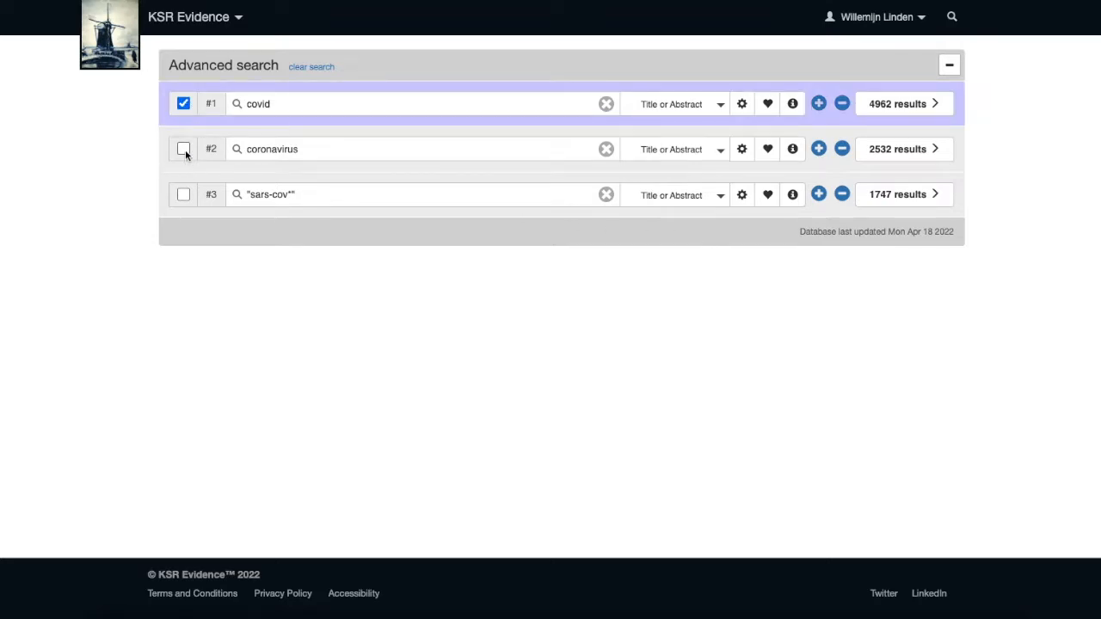
left_click(185, 149)
left_click(182, 195)
left_click(367, 232)
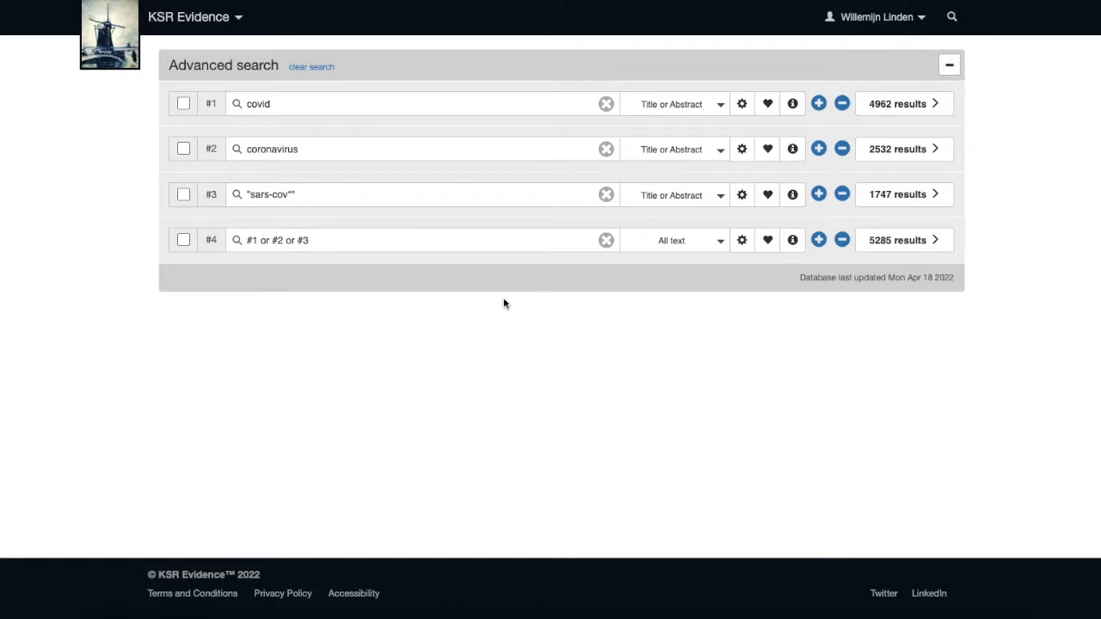
Add a line searching mental* adj3 (health or ill* or disorder*).
left_click(818, 245)
left_click(464, 284)
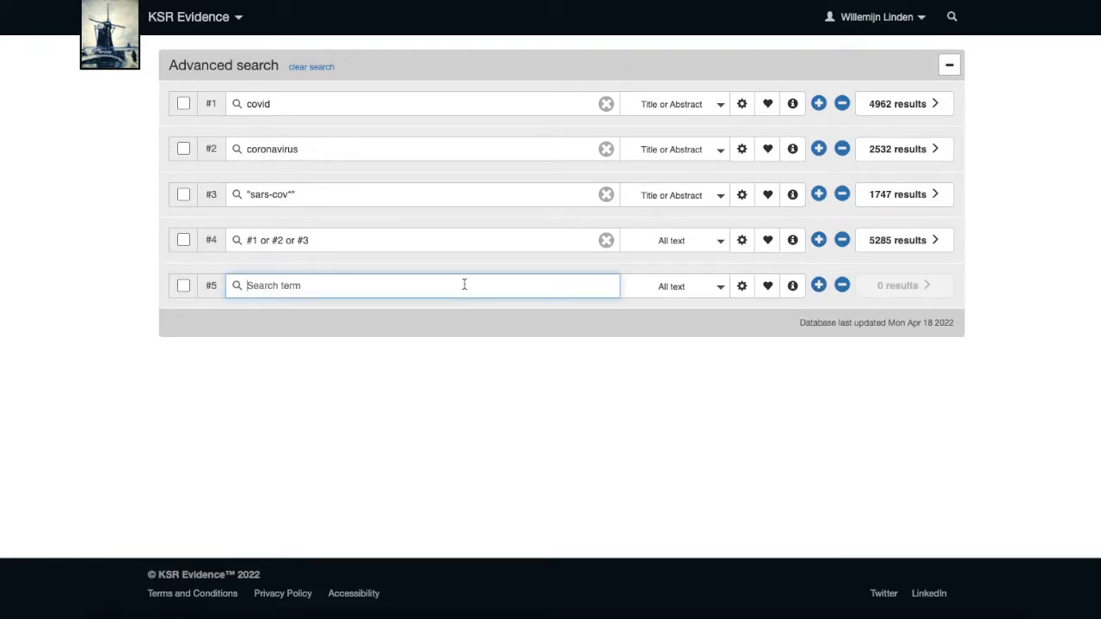
type("mental*")
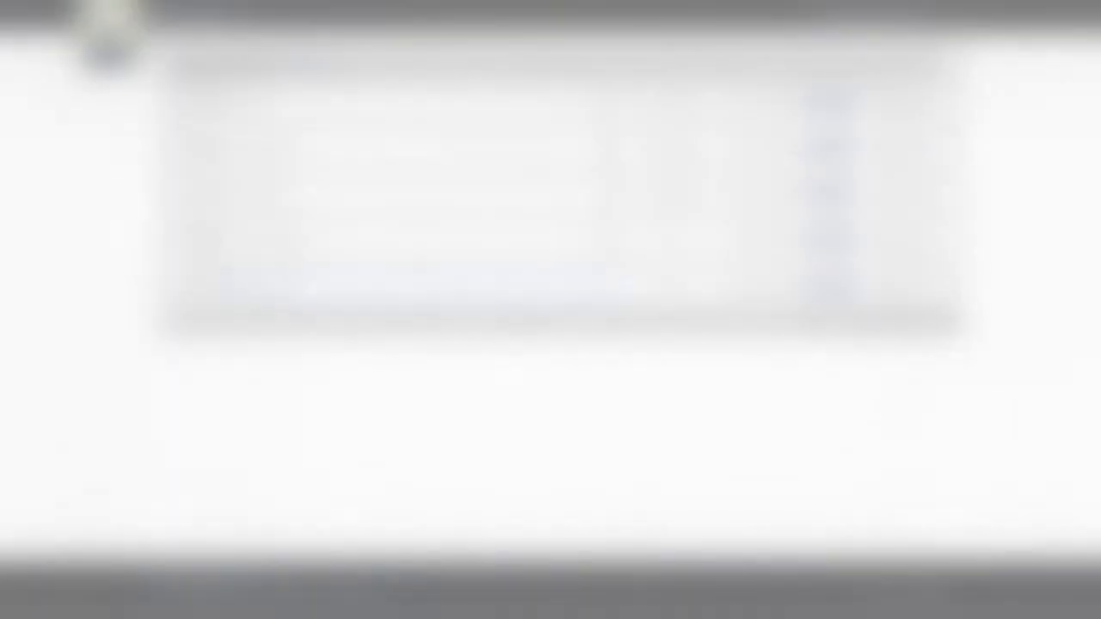
type(" a")
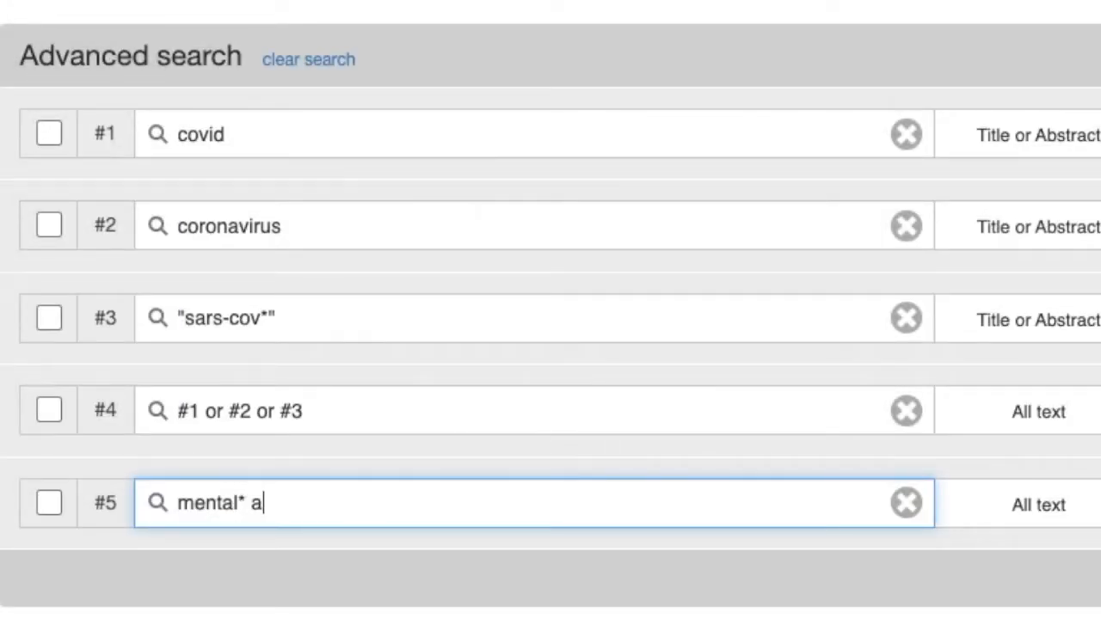
type("dj3 (health")
type("or ")
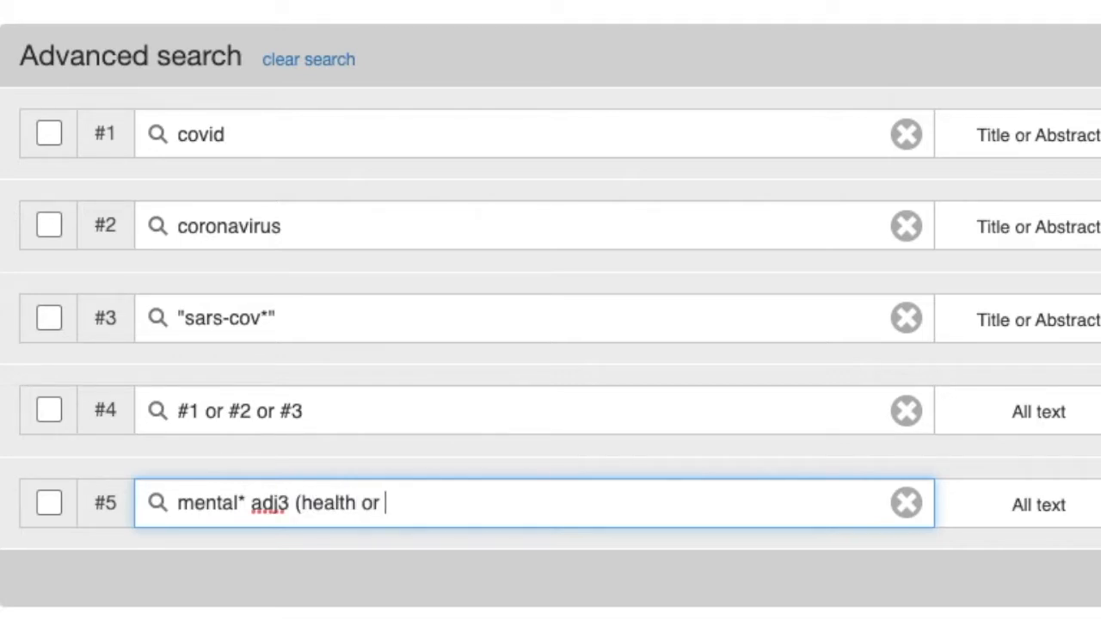
type("ill* or disorder*")
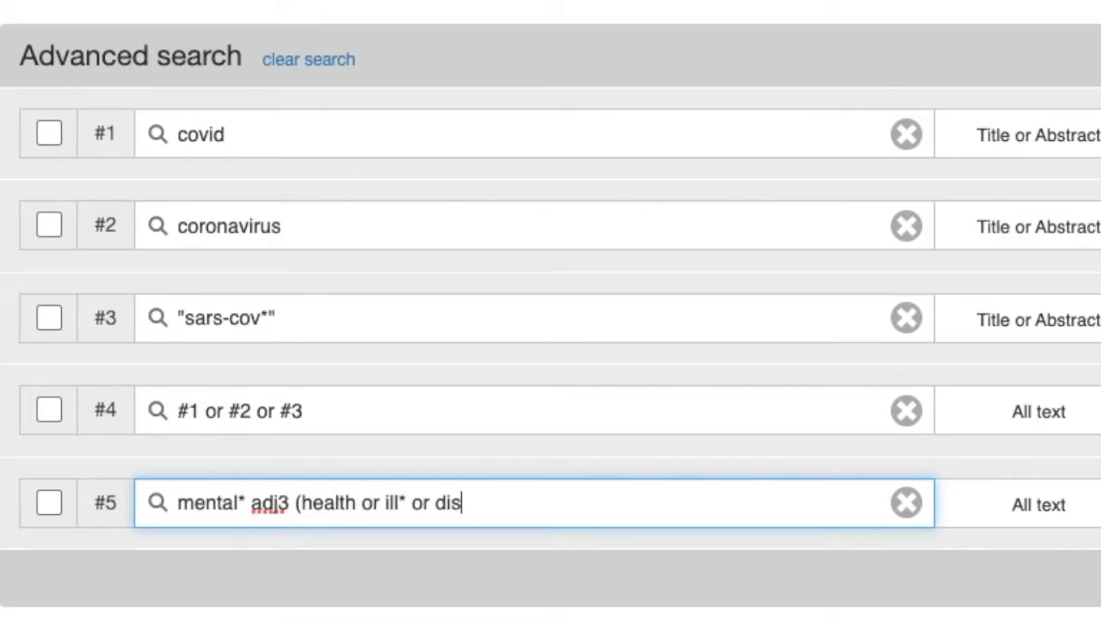
type(")")
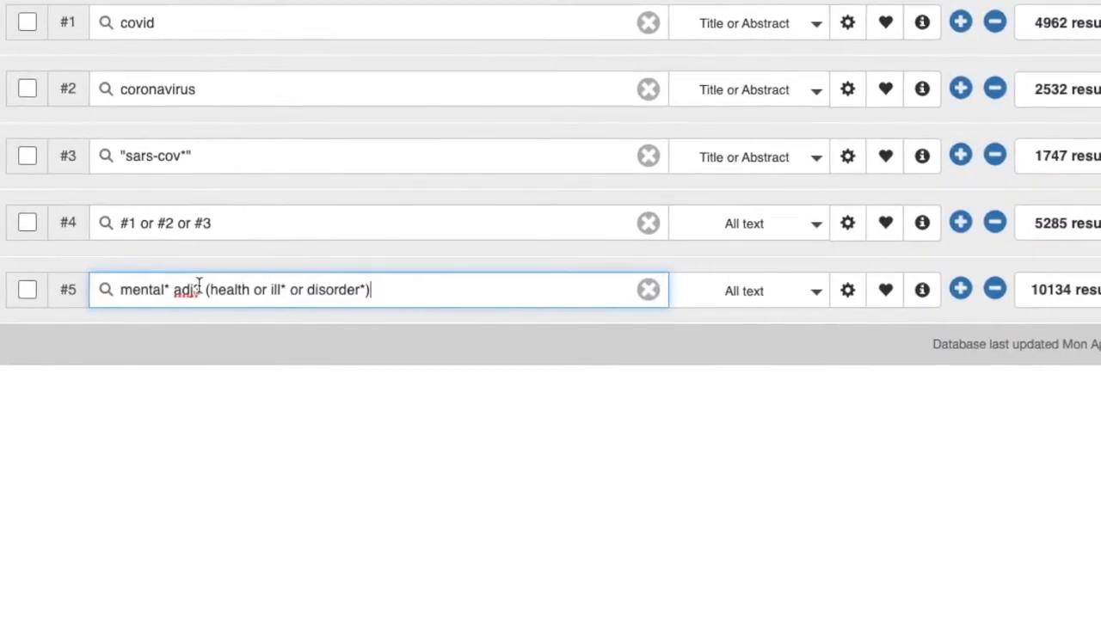
Try adj6 instead of adj3 in line #5, then restore adj3.
key("BackSpace")
type("6")
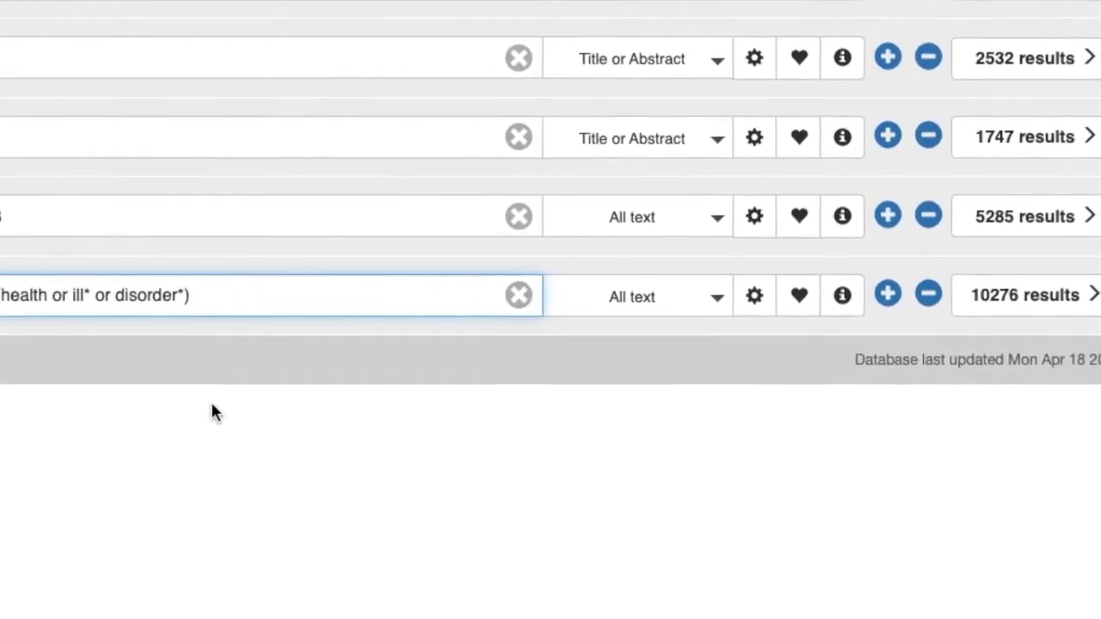
type("3")
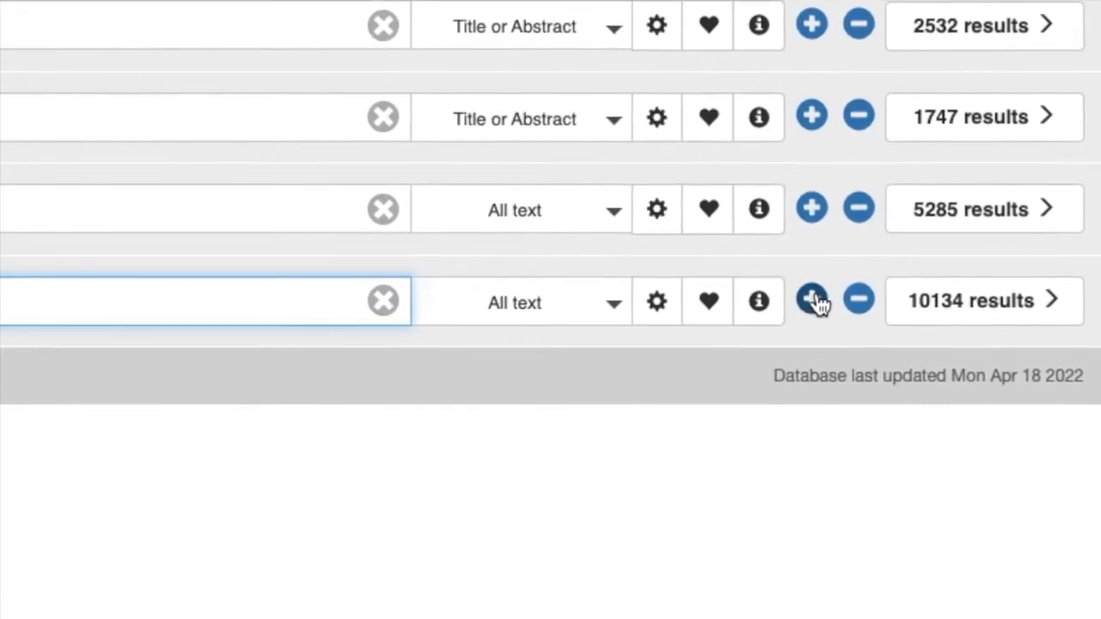
Add a line searching depress* or anxious or anxiety or fear*.
left_click(812, 300)
type("depress* or anxious or anxiety or fear*")
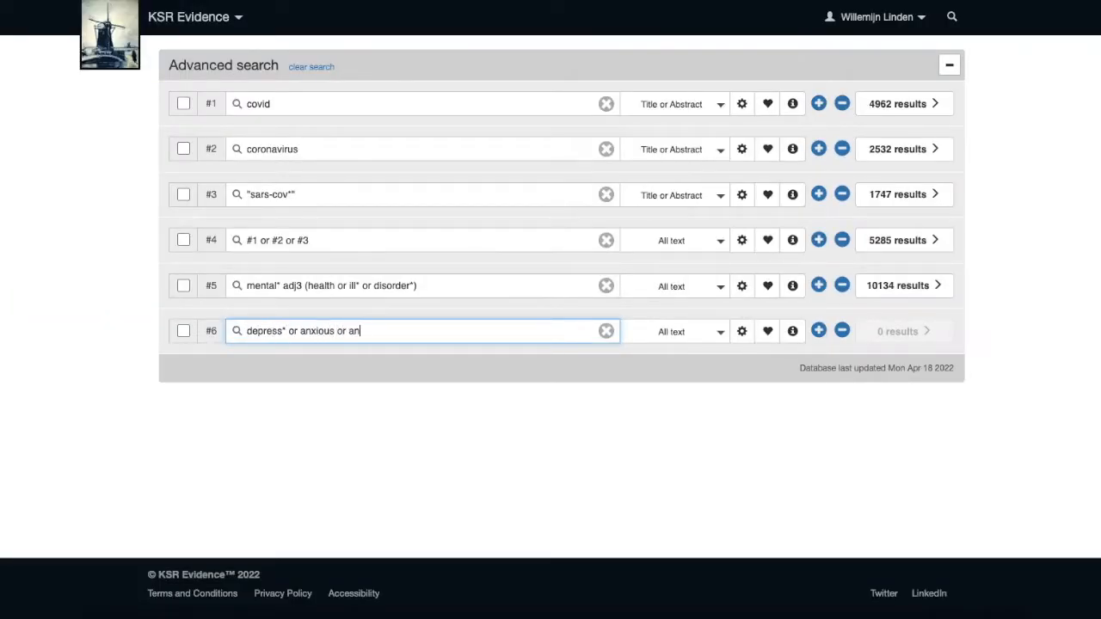
Add a line searching suicid* or "self-harm*".
left_click(817, 331)
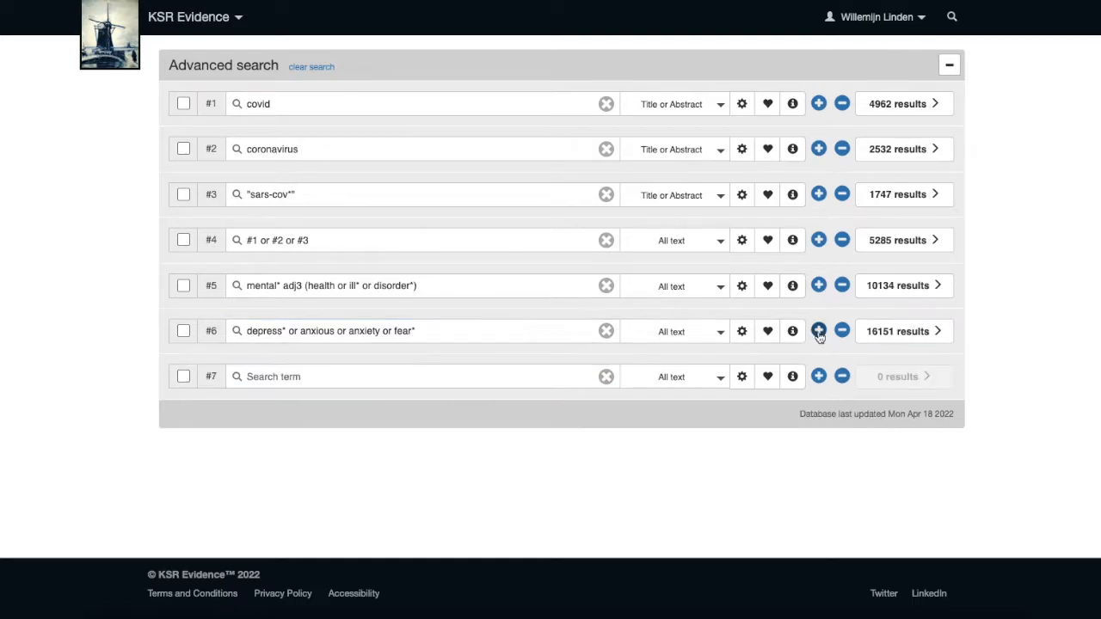
type("suicid* or \"self-harm*\"")
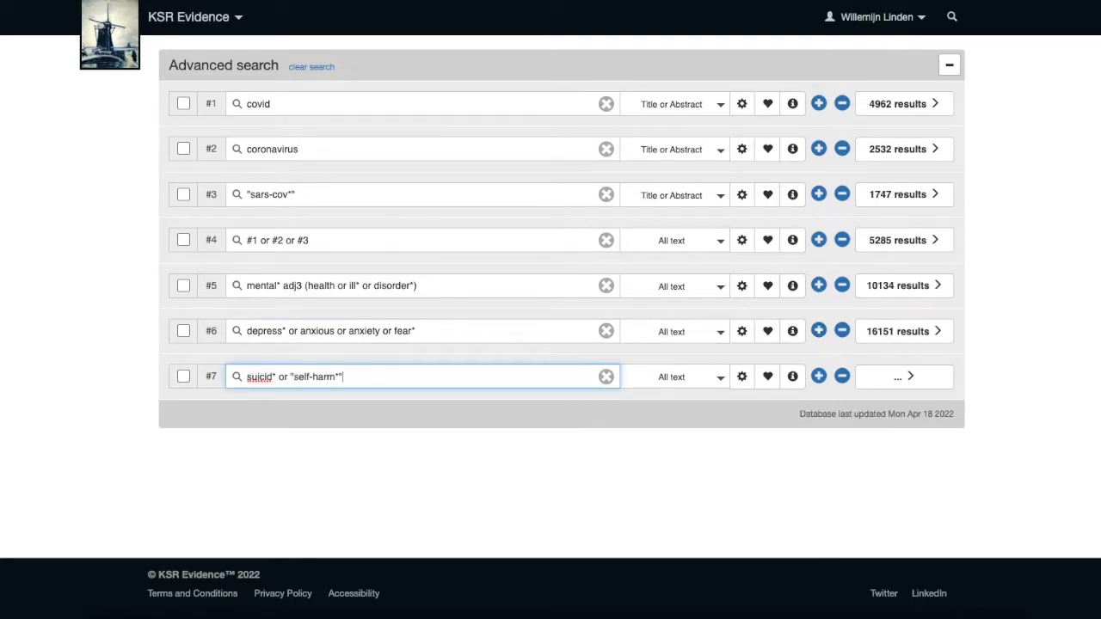
Add a line searching psychosis or psychol*.
left_click(815, 382)
type("ps")
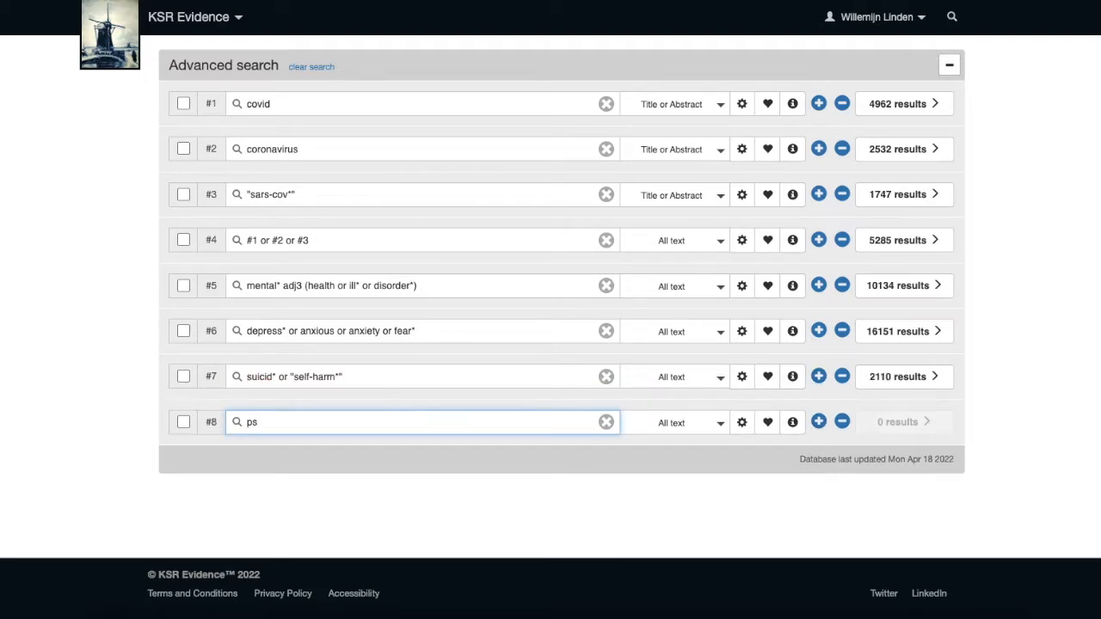
type("ychosis or psychol*")
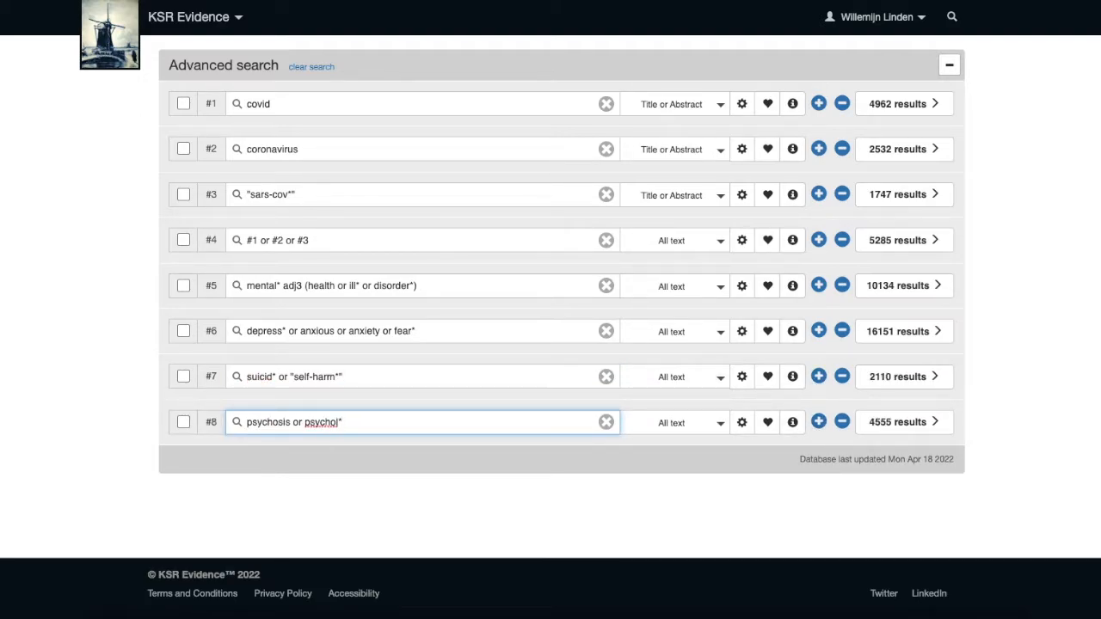
Add a line searching (social* adj isolat*) or lonely or loneliness.
left_click(819, 421)
type("(")
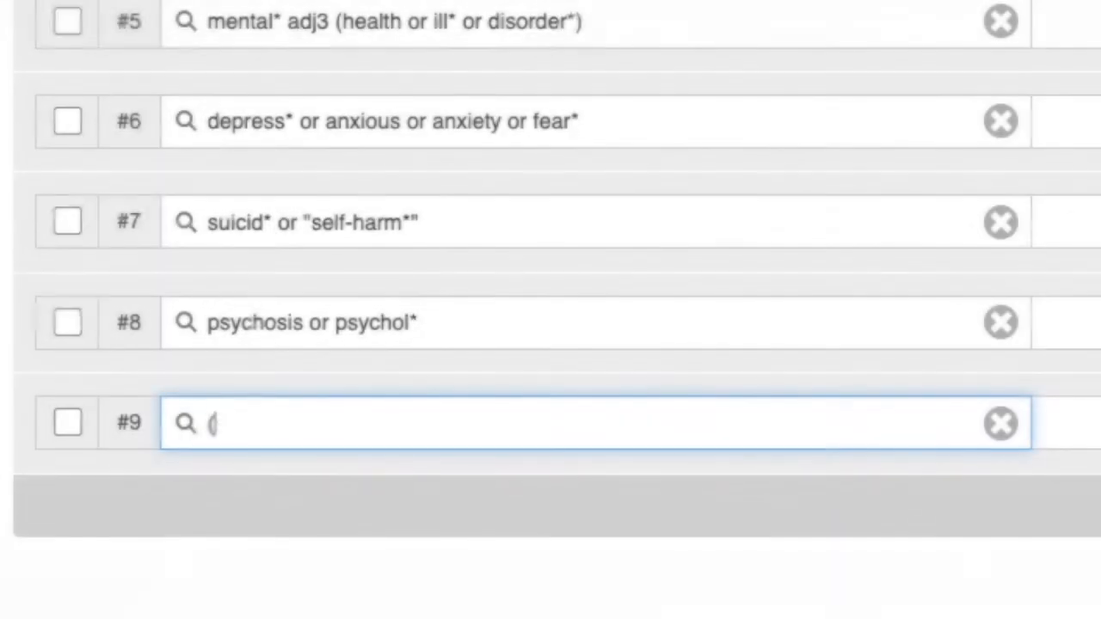
type("social*")
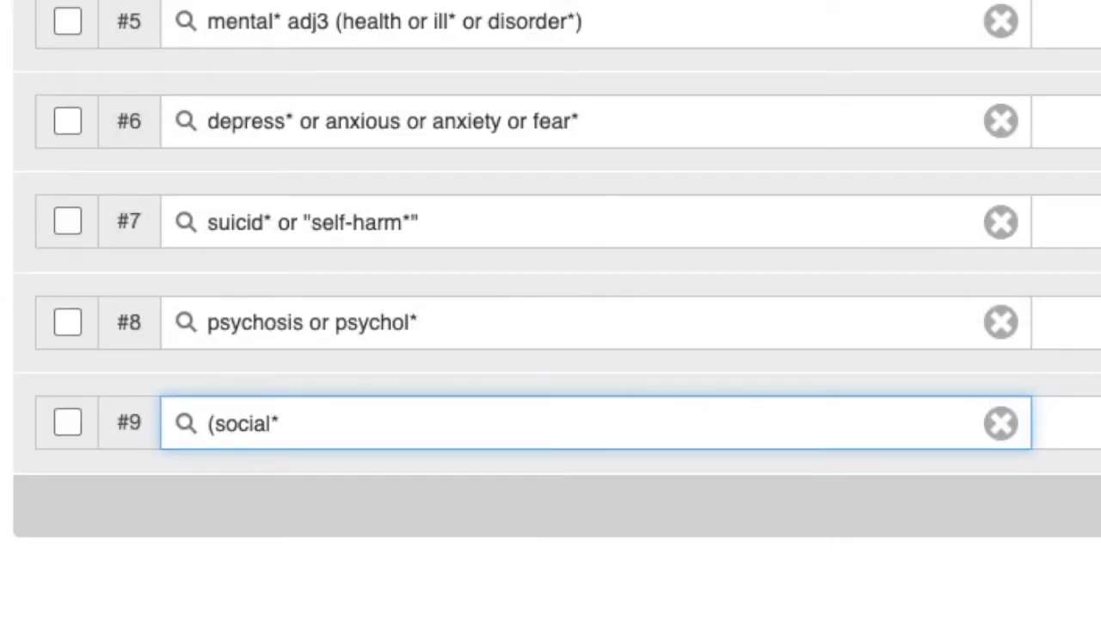
type(" adj iso")
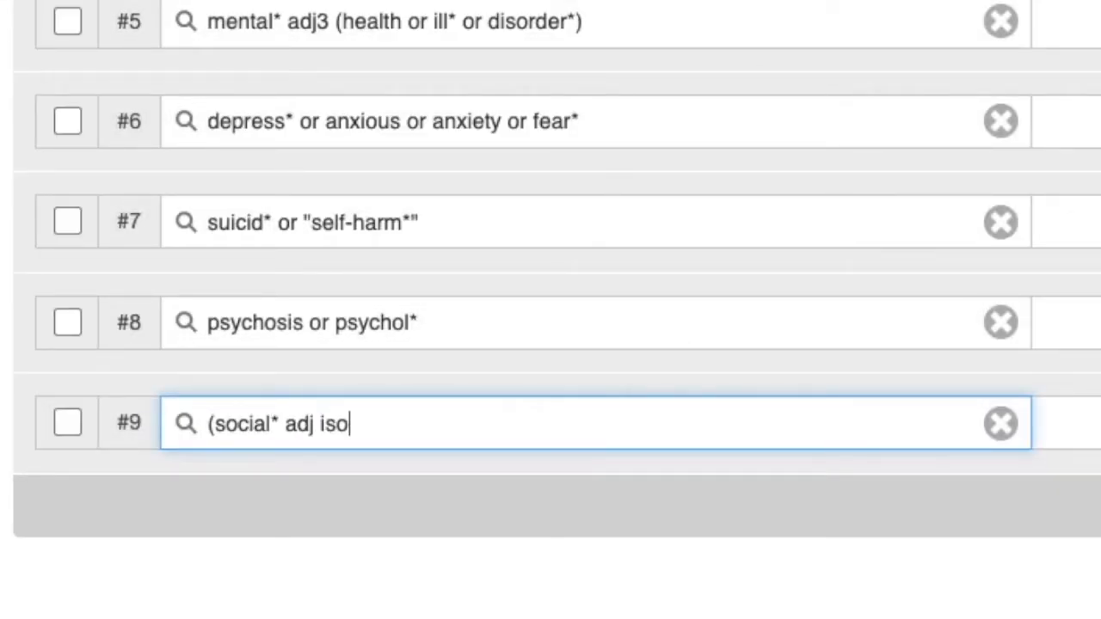
type("lat*) or lo")
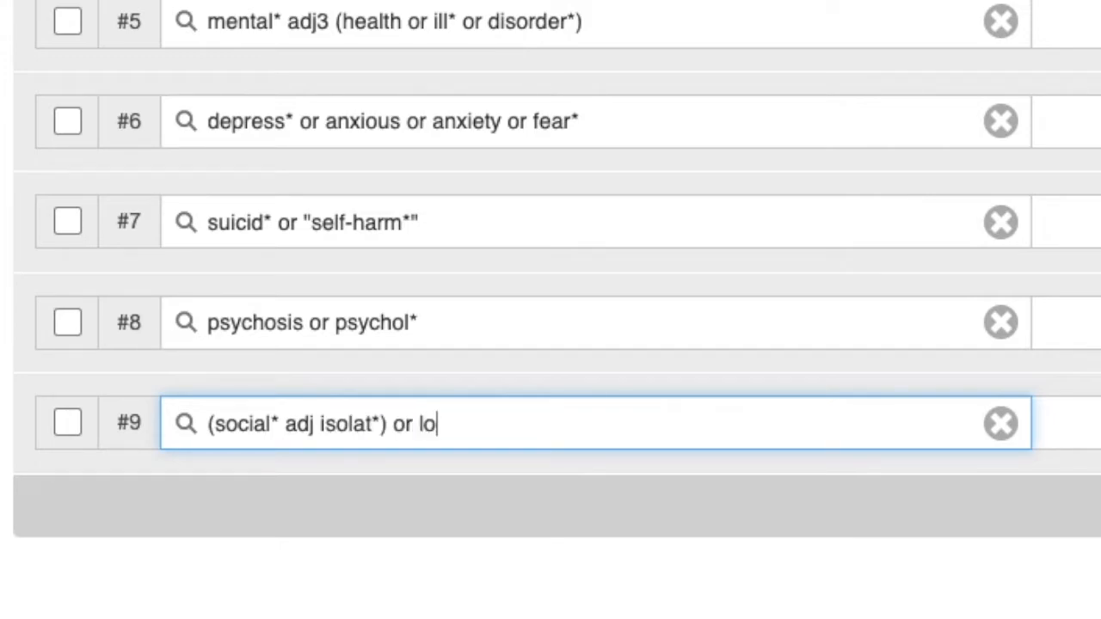
type("nely or lonelines")
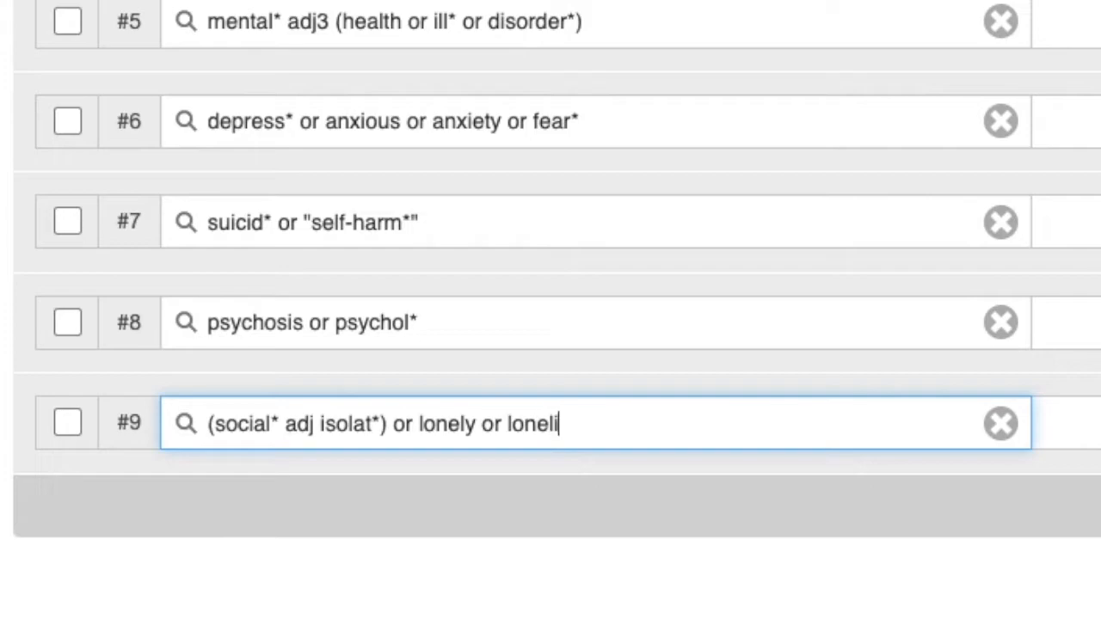
type("s")
key("Return")
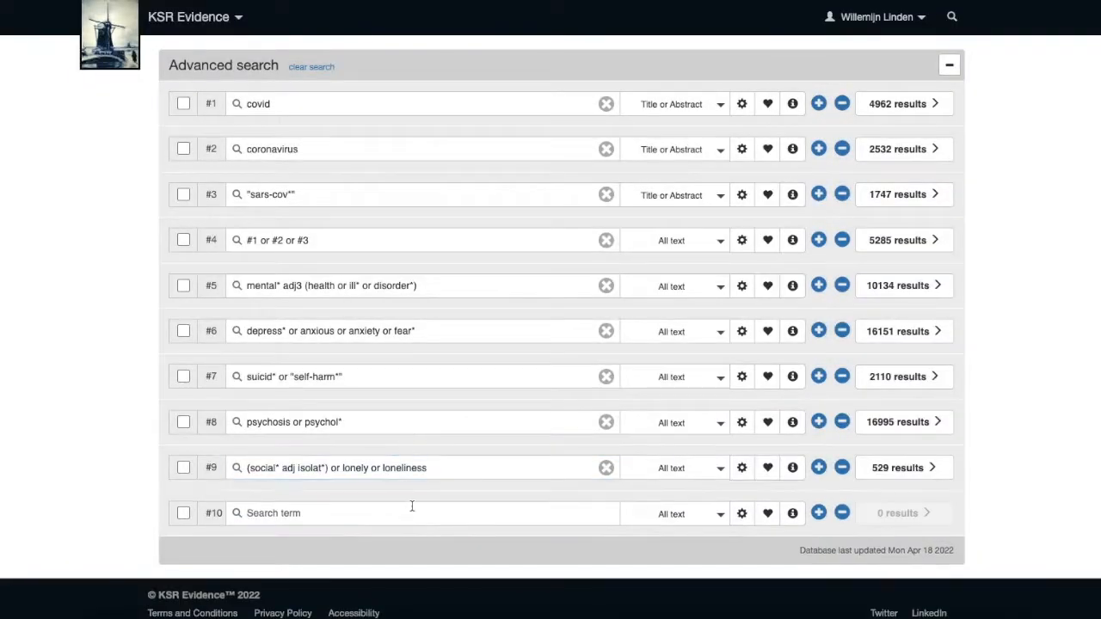
Add a line searching insomnia* or (sleep adj2 disturb*).
left_click(412, 506)
scroll(412, 506, "down", 1)
type("insomnia")
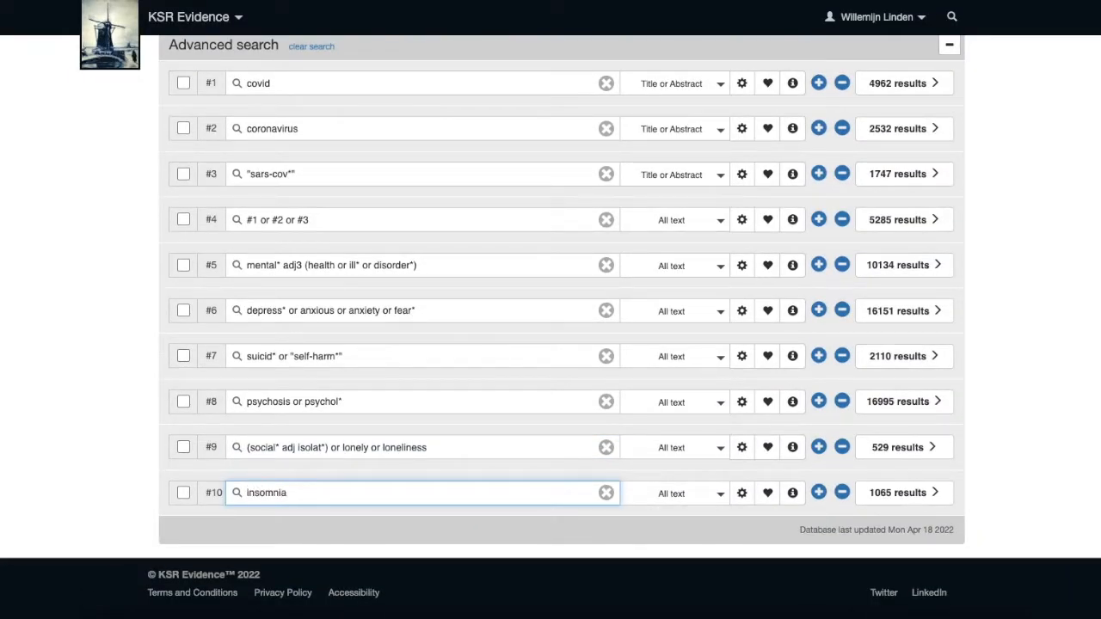
type("* or (sleep adj2 disturb*")
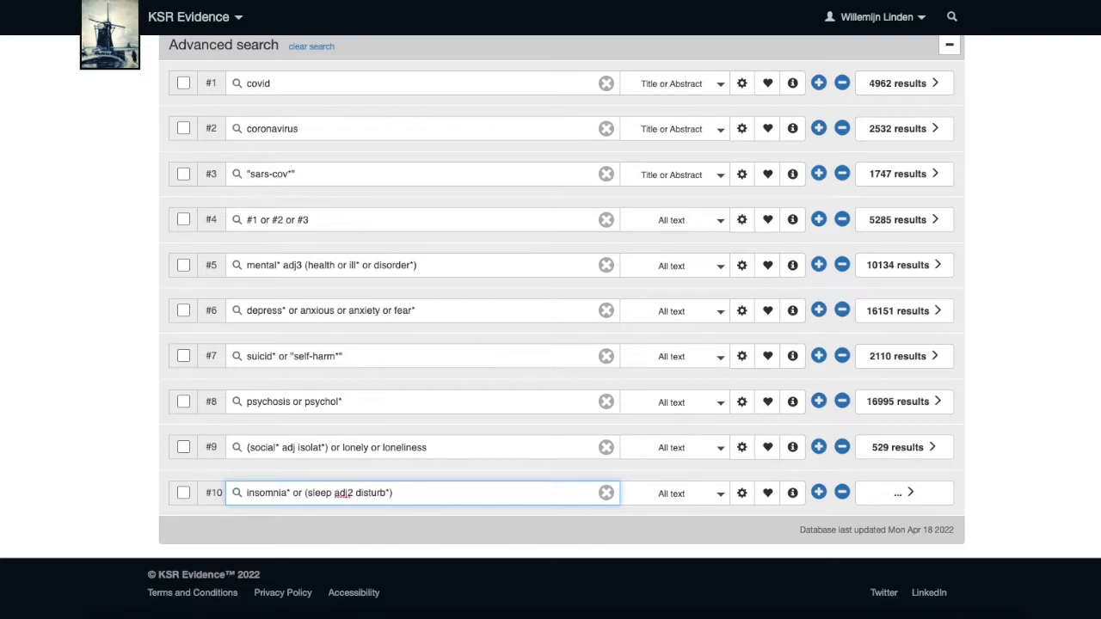
key("Return")
Add a line searching burnout or "burn-out".
left_click(388, 525)
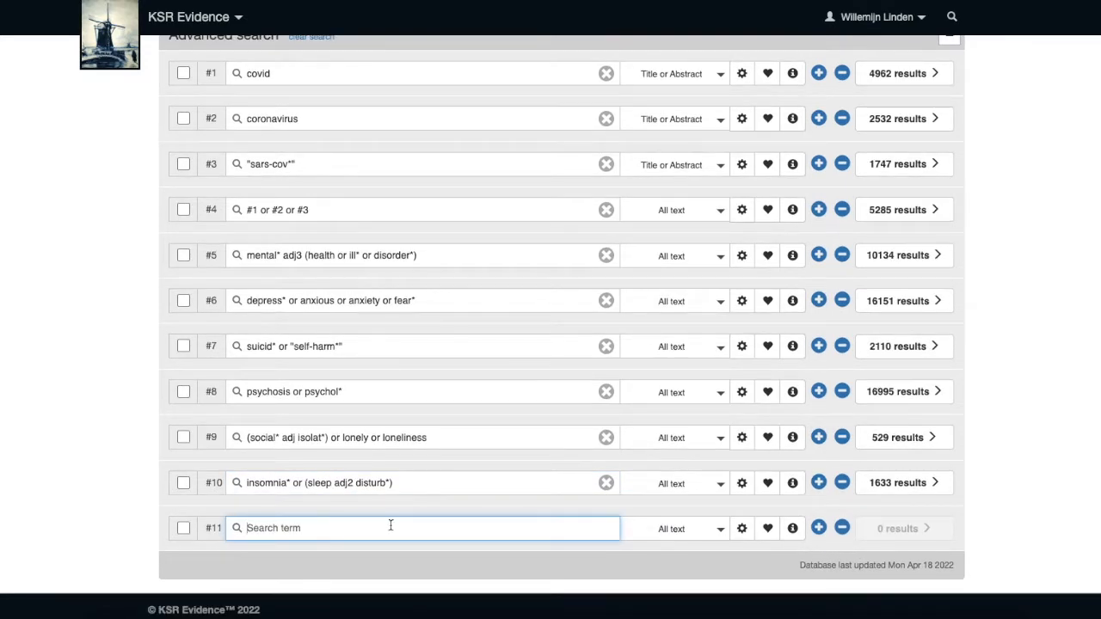
type("burnout or \"burn-out")
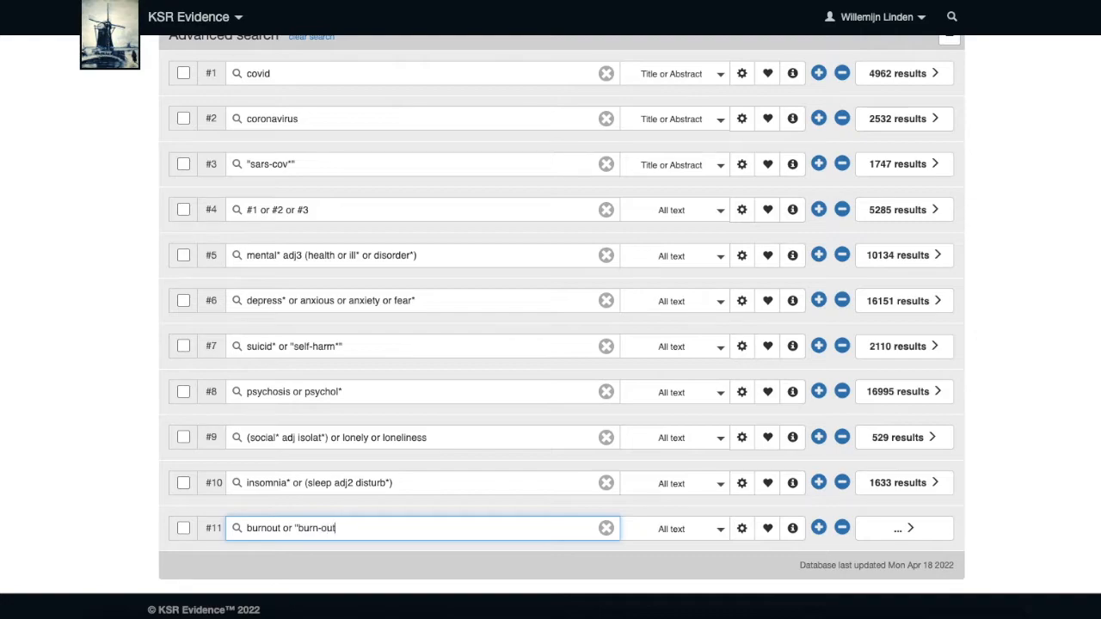
type("\"")
key("Return")
Add a line searching PTSD or "post traumatic stress".
left_click(428, 571)
type("PTSF")
key("BackSpace")
type("D or \"post t")
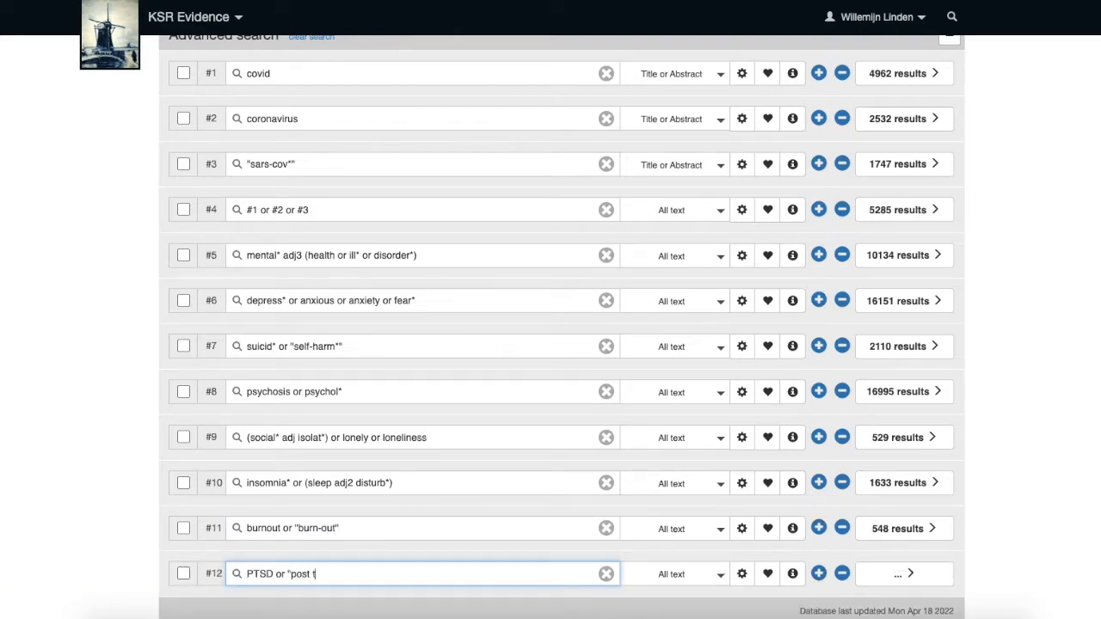
type("raumatic stress\"")
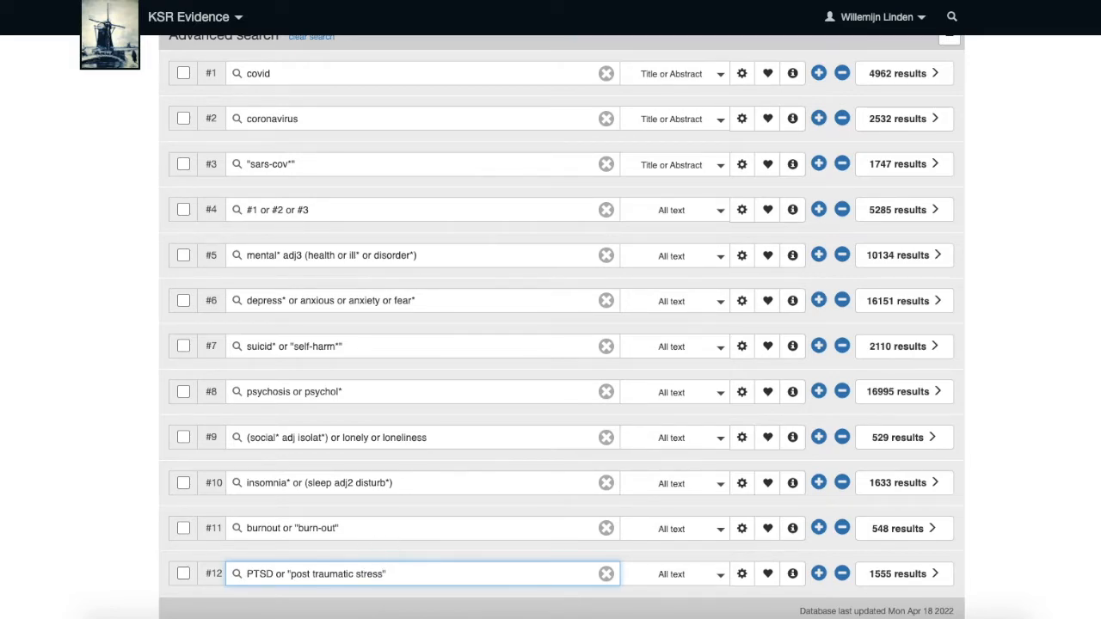
Select lines #5 through #12 and combine them with OR into a new line.
left_click(184, 254)
left_click(183, 300)
left_click(184, 347)
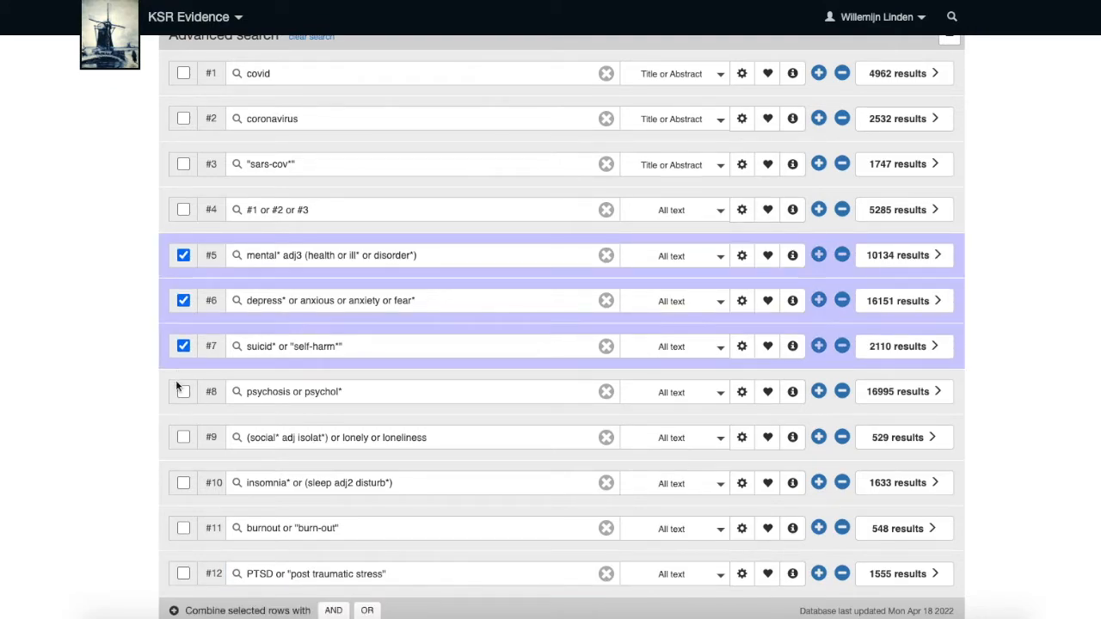
left_click(183, 392)
left_click(183, 436)
left_click(183, 483)
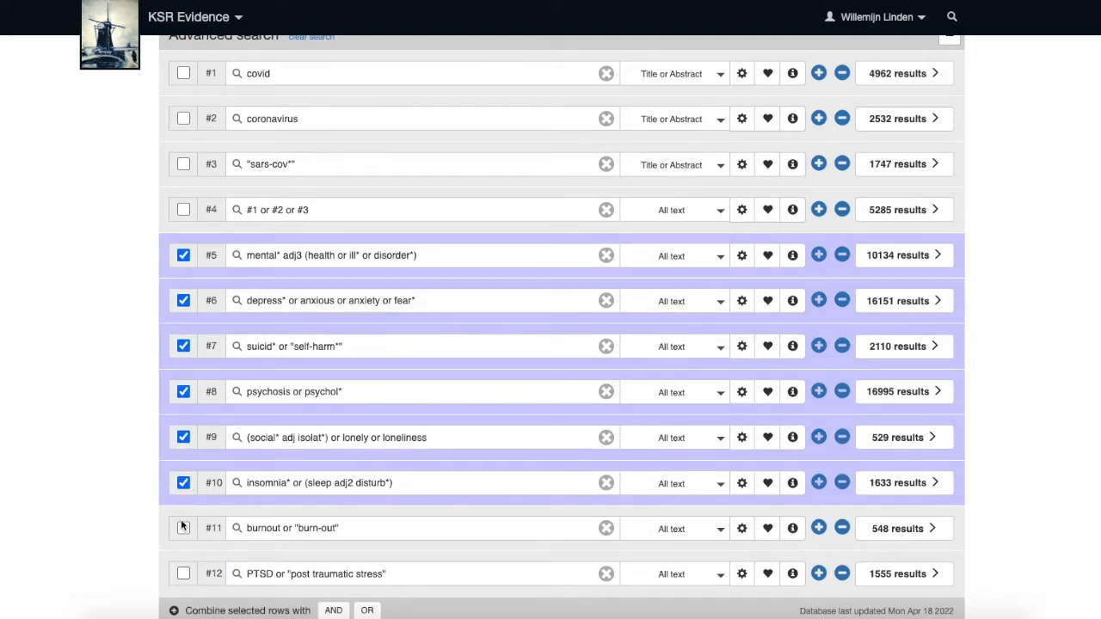
left_click(183, 528)
left_click(184, 573)
scroll(393, 520, "down", 1)
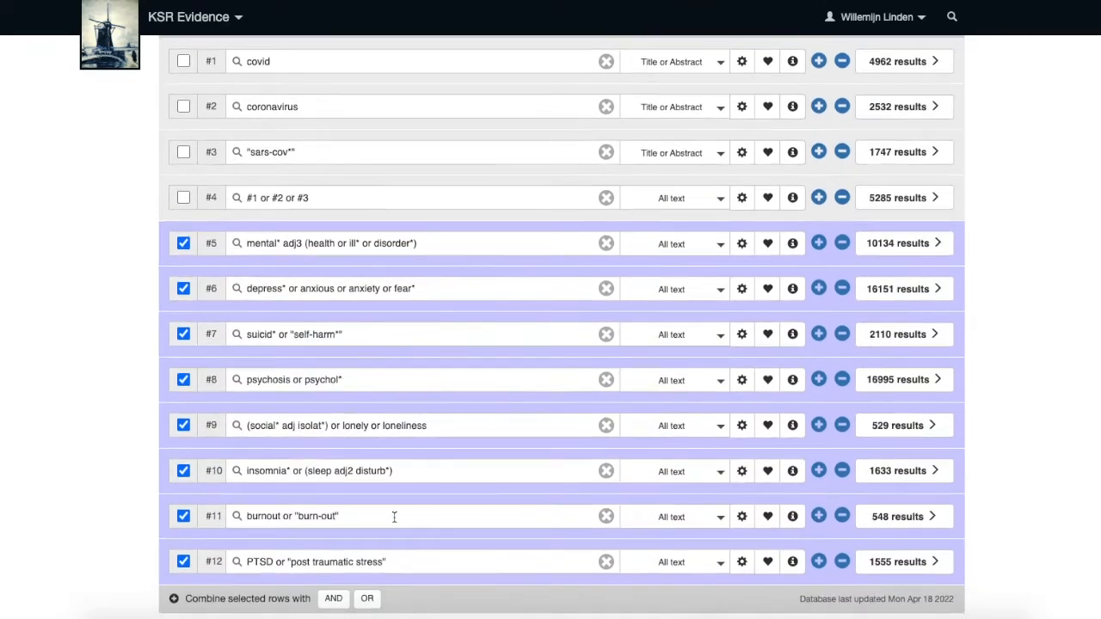
left_click(366, 589)
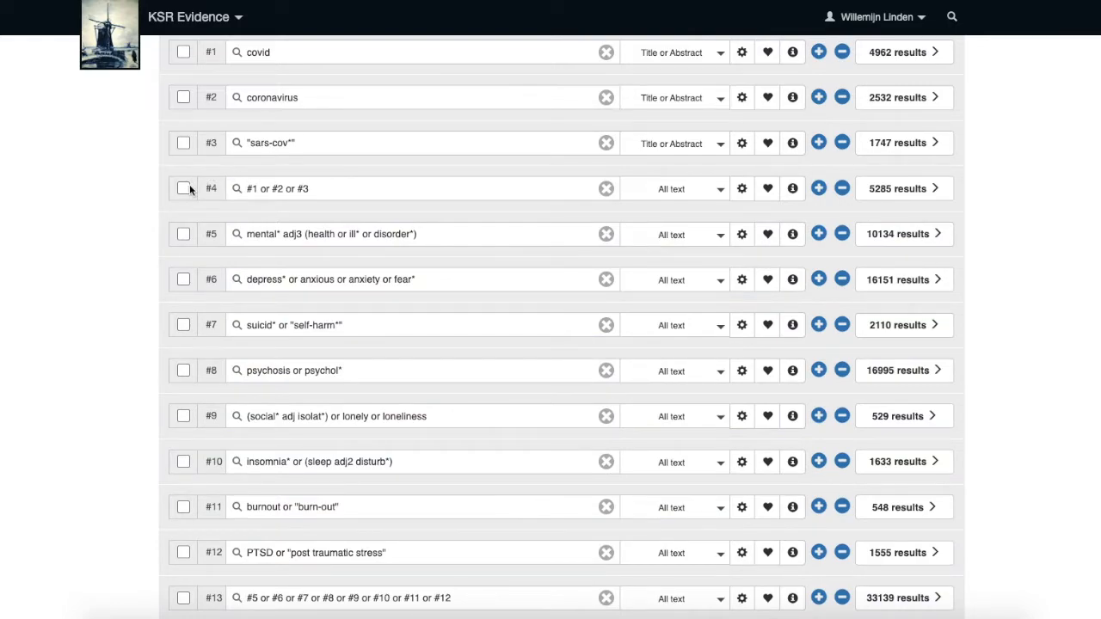
Select lines #4 and #13 and combine them with AND into a new line.
scroll(189, 184, "down", 2)
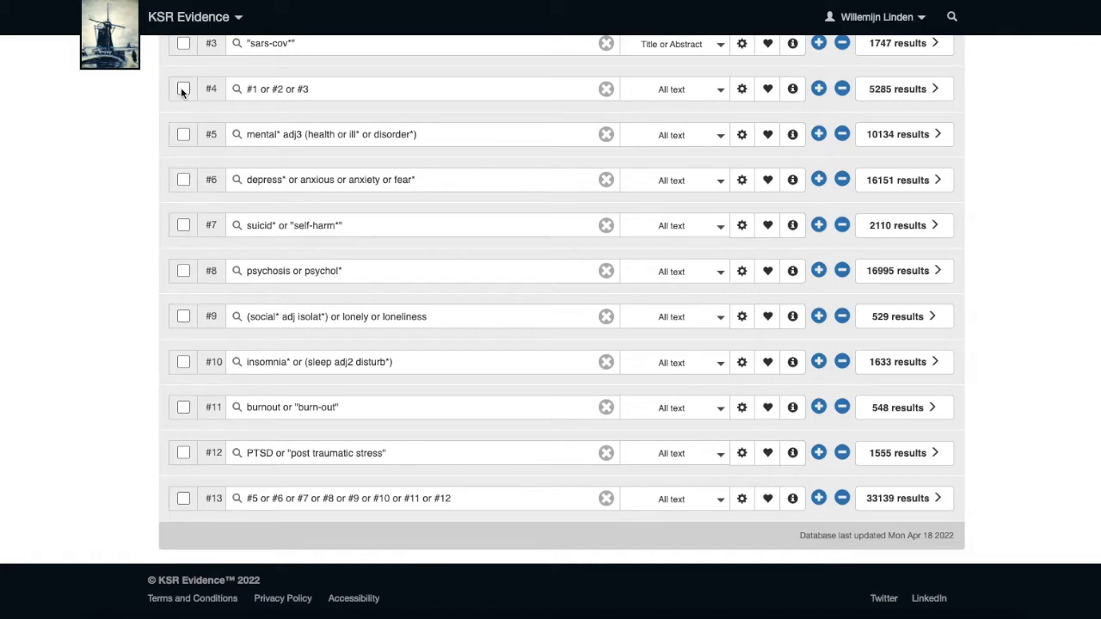
scroll(181, 92, "up", 1)
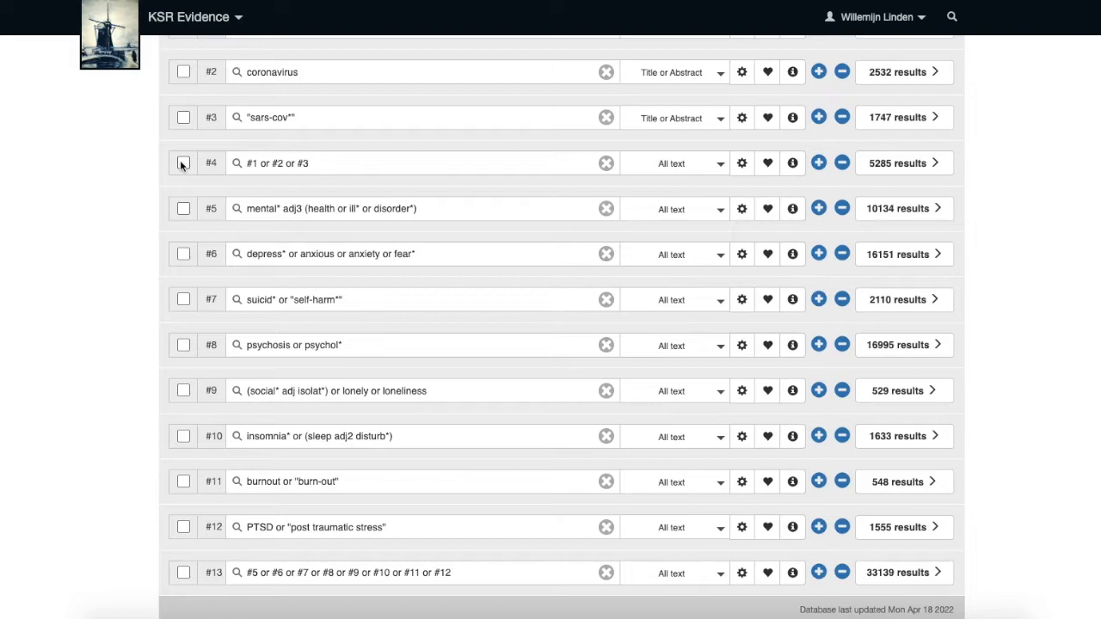
left_click(184, 163)
left_click(183, 571)
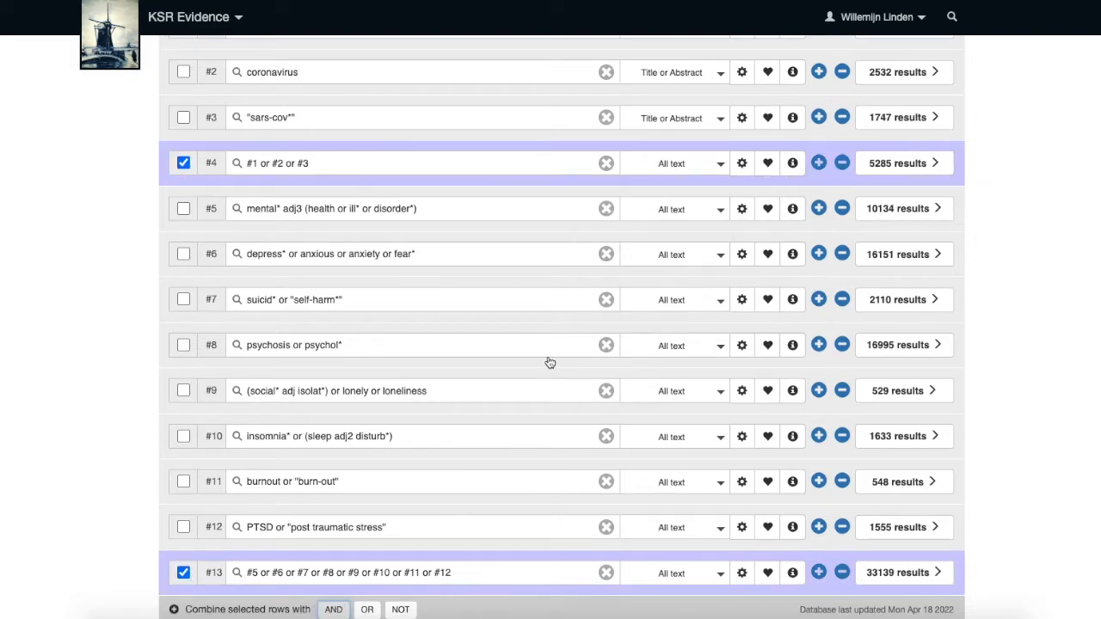
scroll(549, 358, "down", 1)
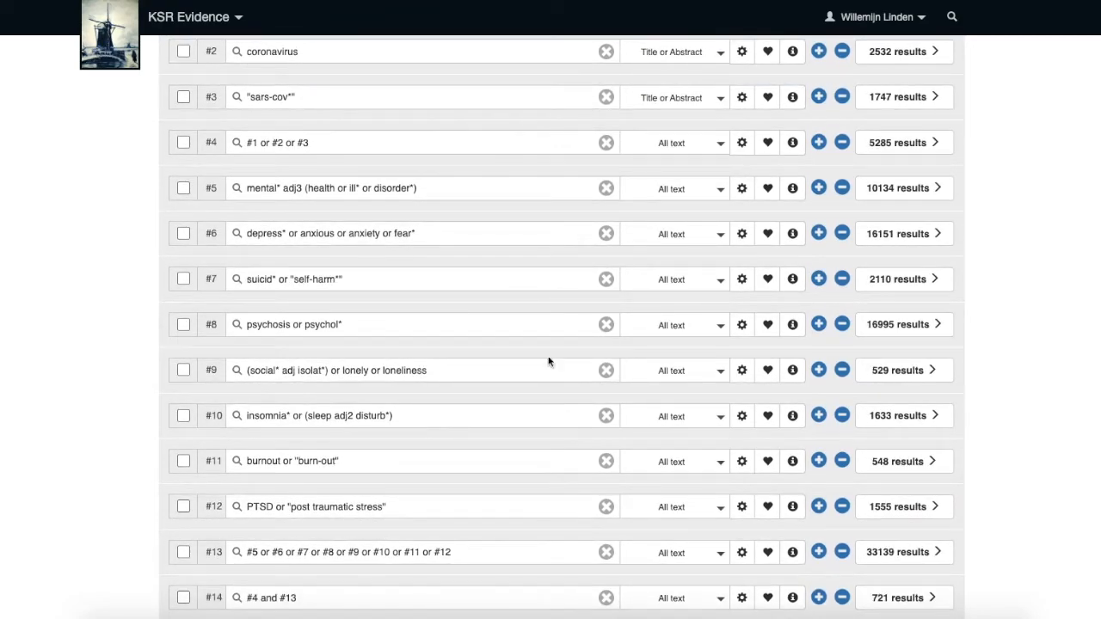
Open the results for line #14 and expand its search strategy.
scroll(843, 459, "down", 2)
left_click(889, 526)
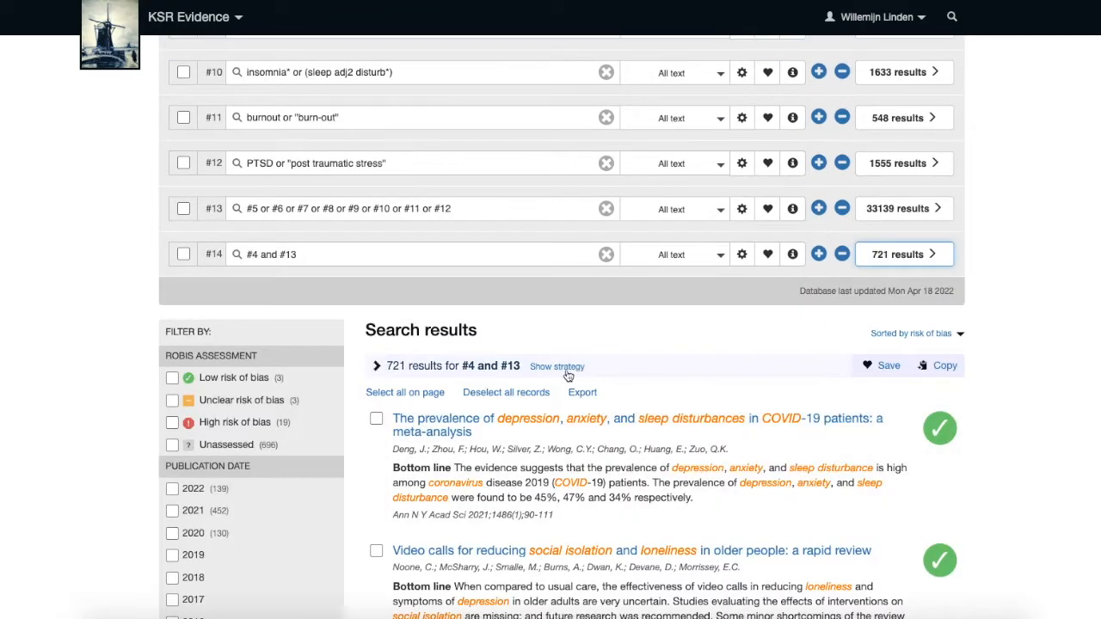
left_click(379, 368)
scroll(727, 369, "down", 4)
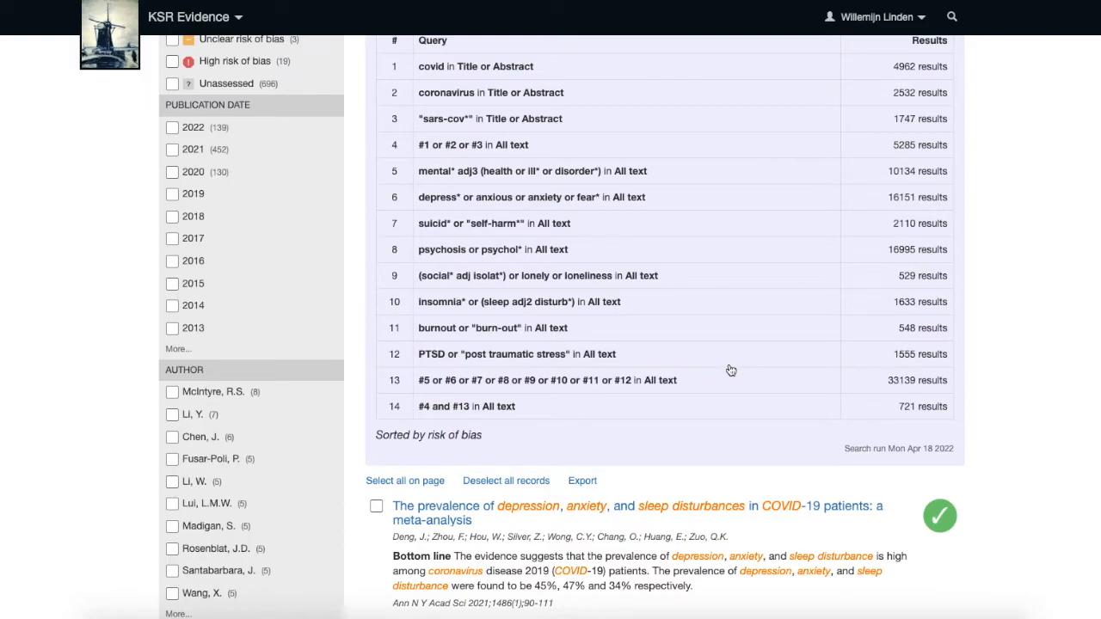
Combine lines #3 and #13 with AND into a new line, then remove that line.
scroll(729, 368, "up", 3)
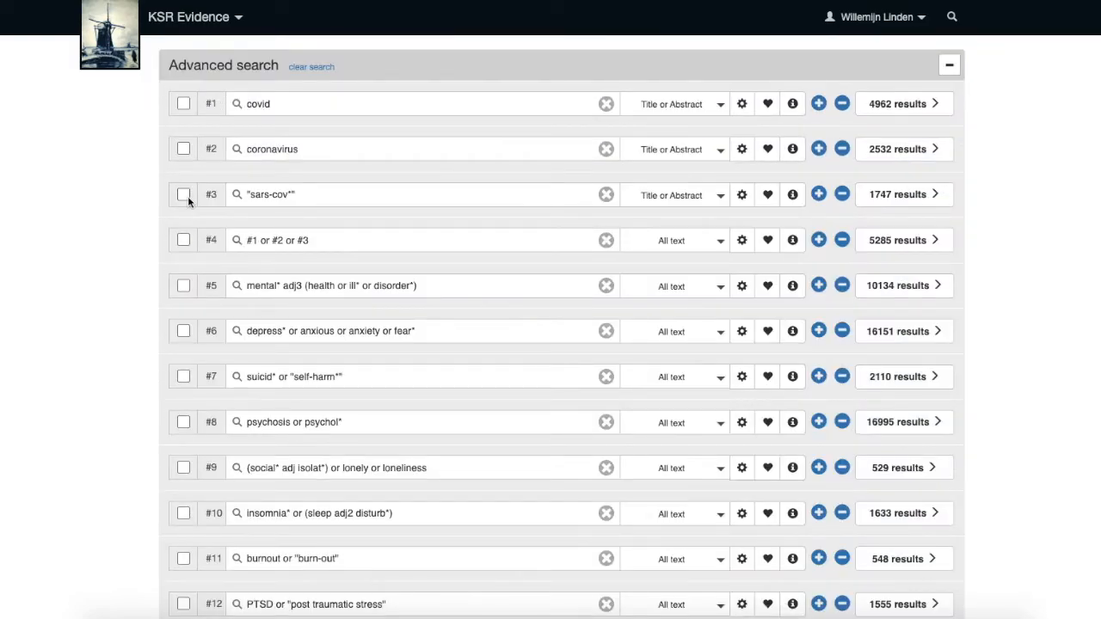
left_click(185, 196)
scroll(258, 364, "down", 1)
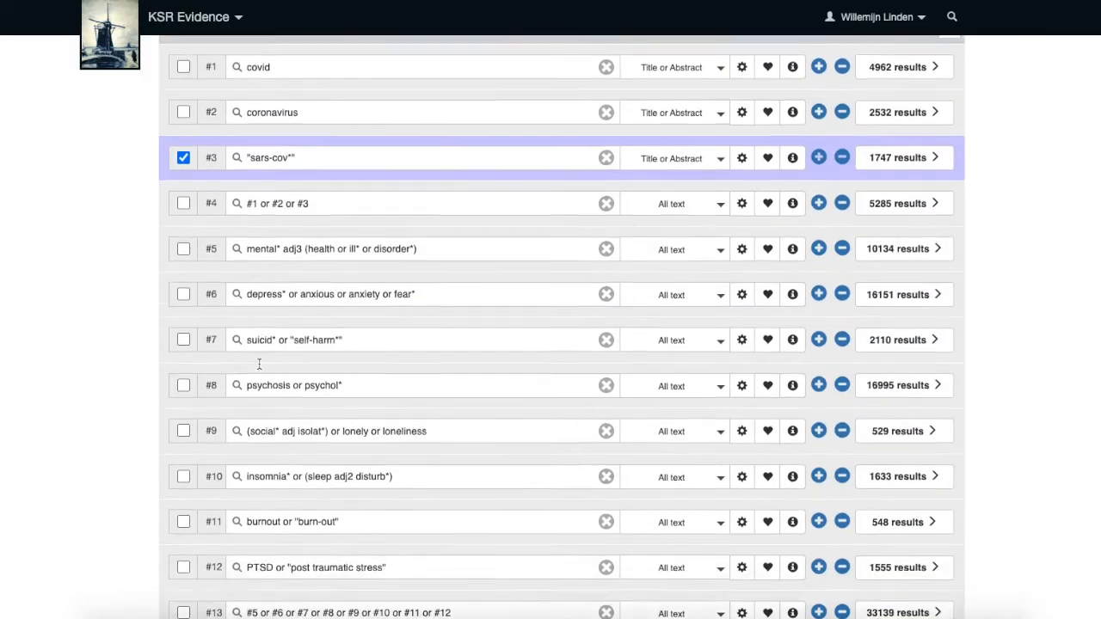
scroll(259, 363, "down", 3)
left_click(183, 416)
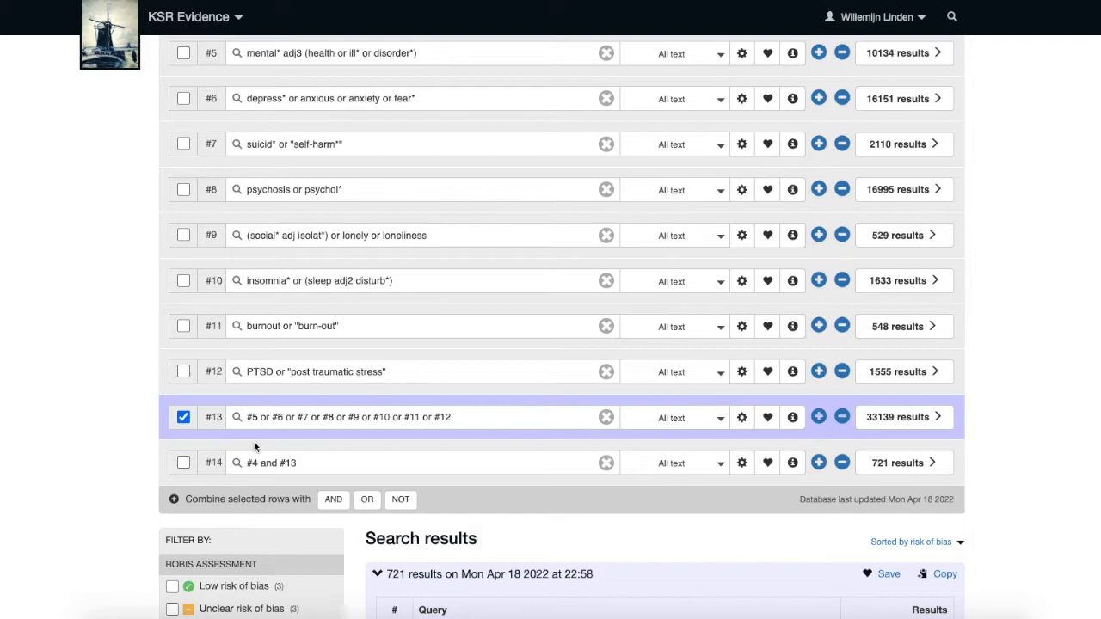
left_click(334, 499)
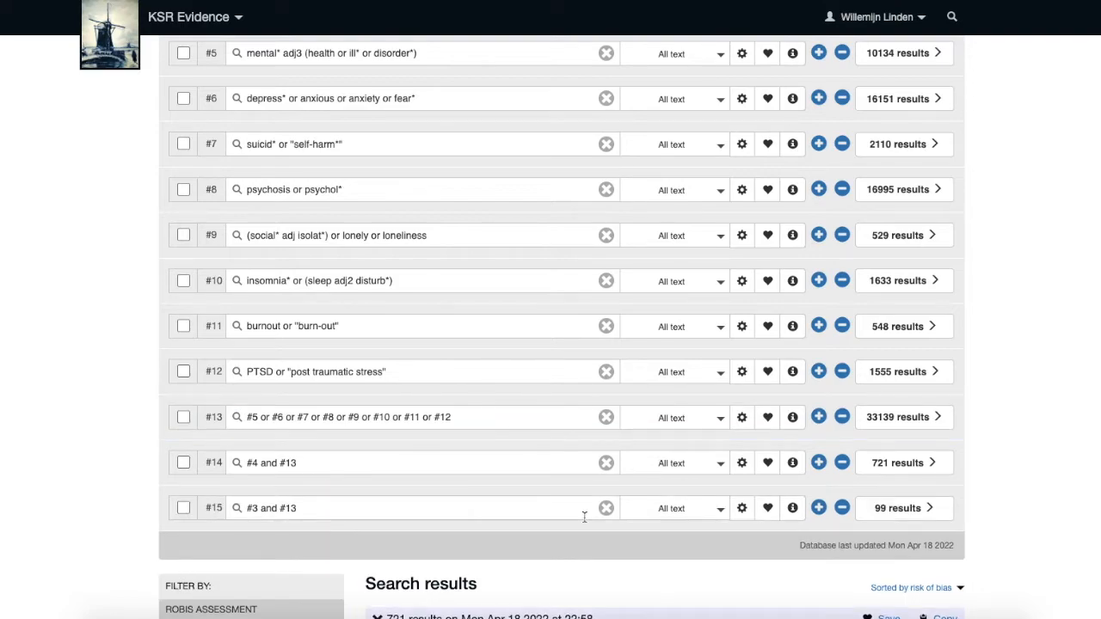
left_click(841, 509)
Remove the trailing asterisk from psychol* in line #8 and refresh the dependent search lines.
left_click(404, 189)
key("BackSpace")
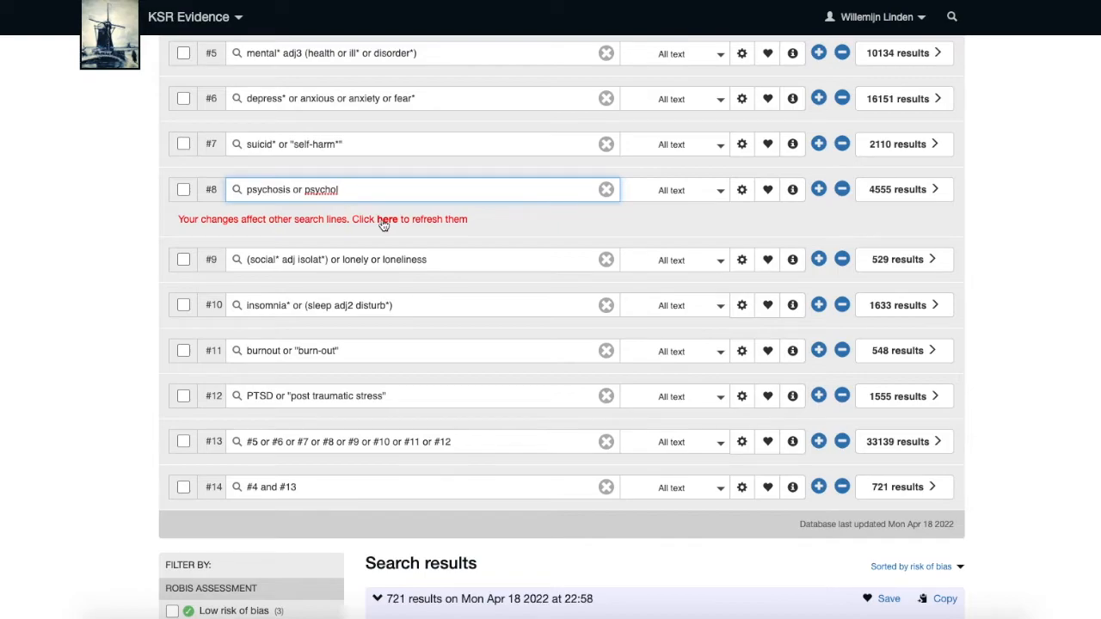
left_click(384, 220)
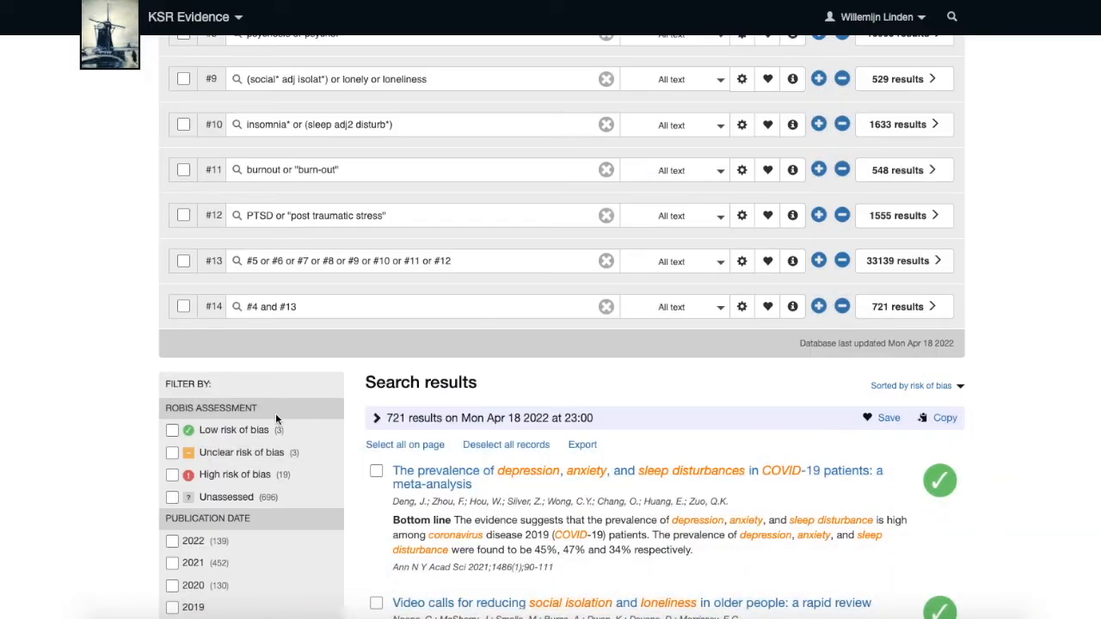
Filter the results to low risk of bias and expand the search strategy.
left_click(173, 428)
scroll(879, 401, "down", 2)
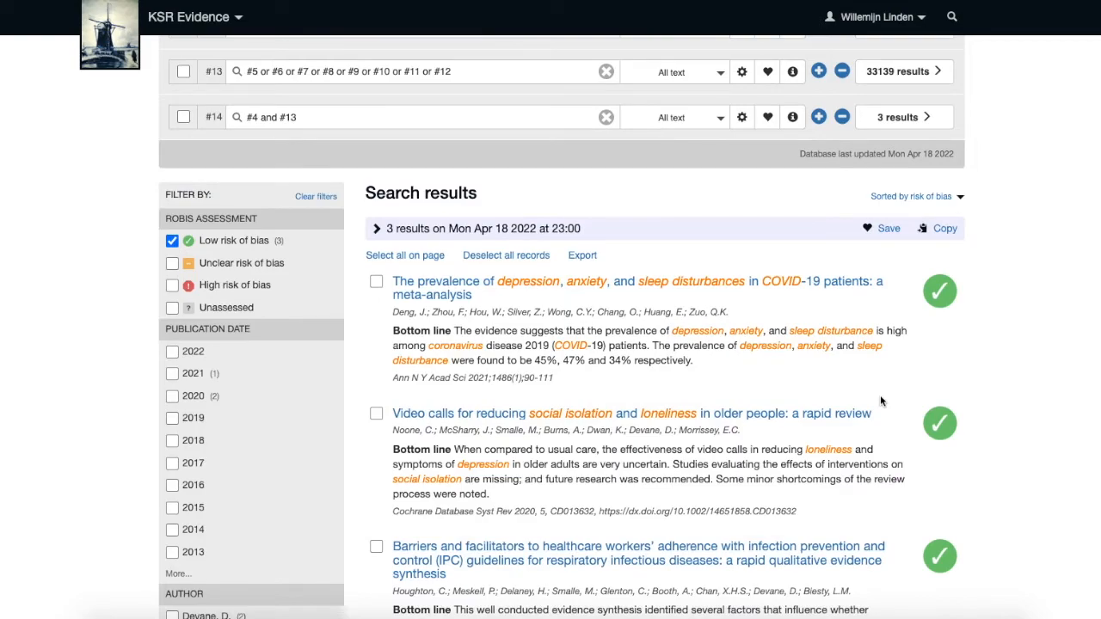
left_click(376, 229)
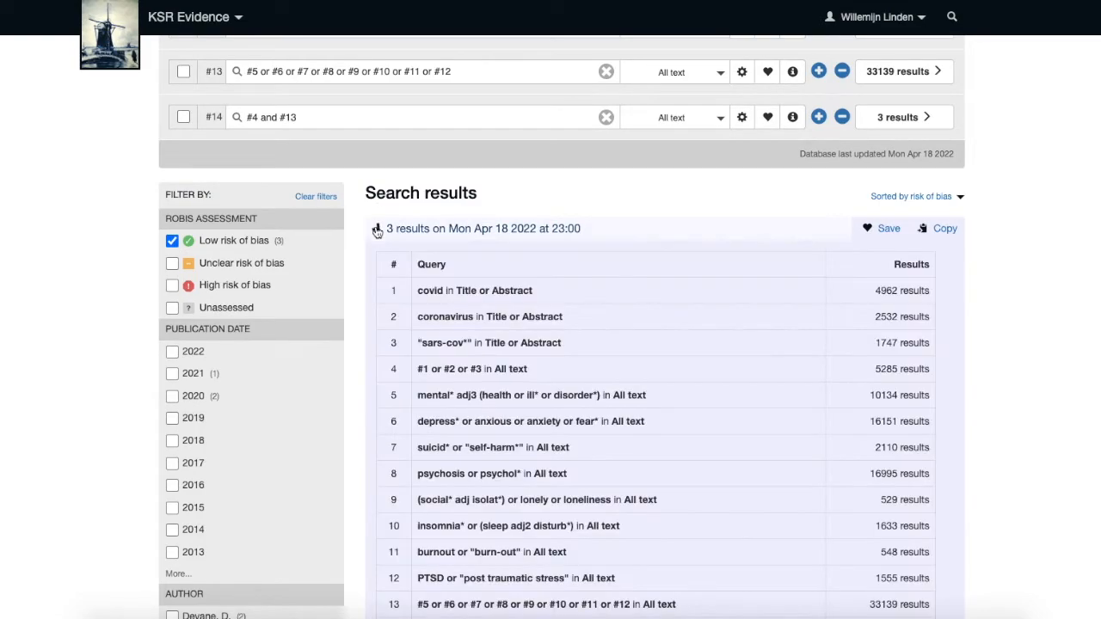
scroll(639, 416, "down", 3)
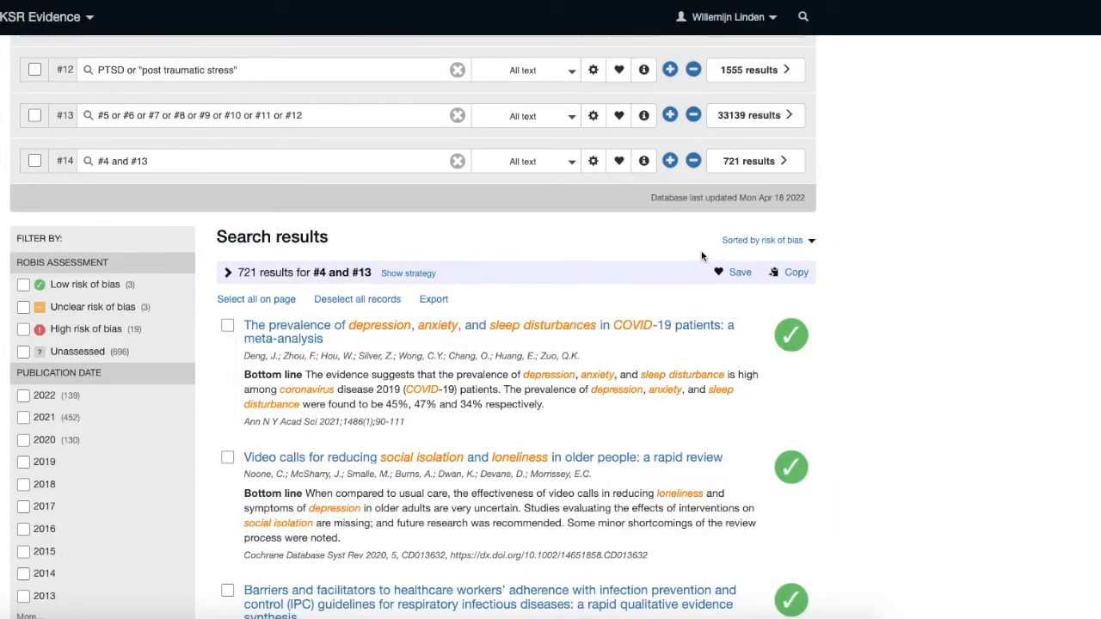
Save the search titled "COVID-19 and mental health" with weekly email alerts.
left_click(719, 273)
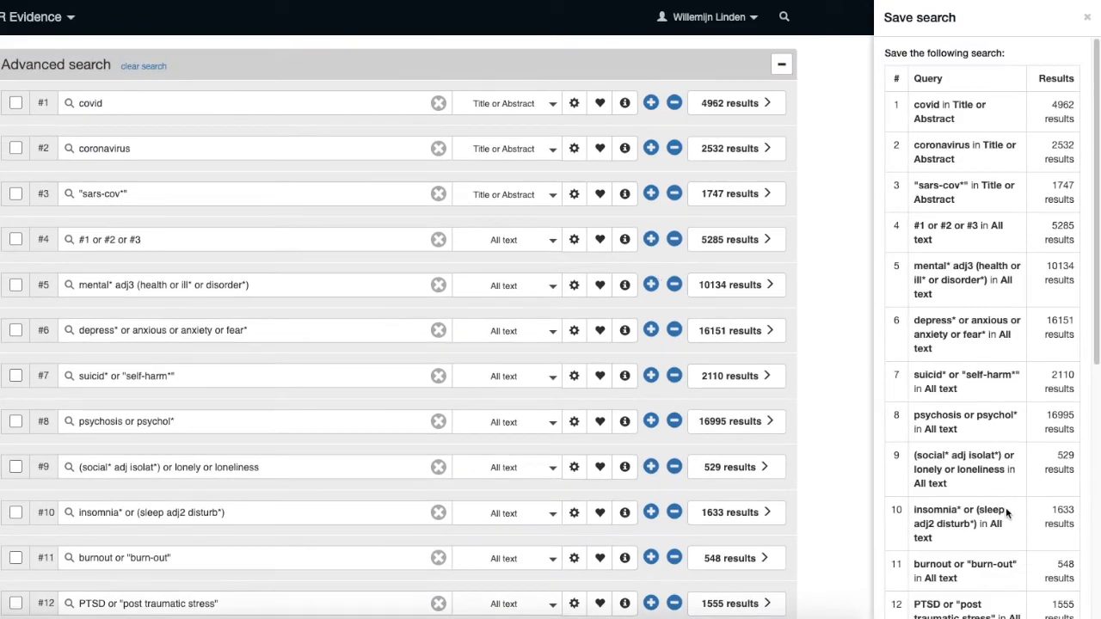
scroll(1007, 512, "down", 5)
left_click(953, 370)
type("COVID-")
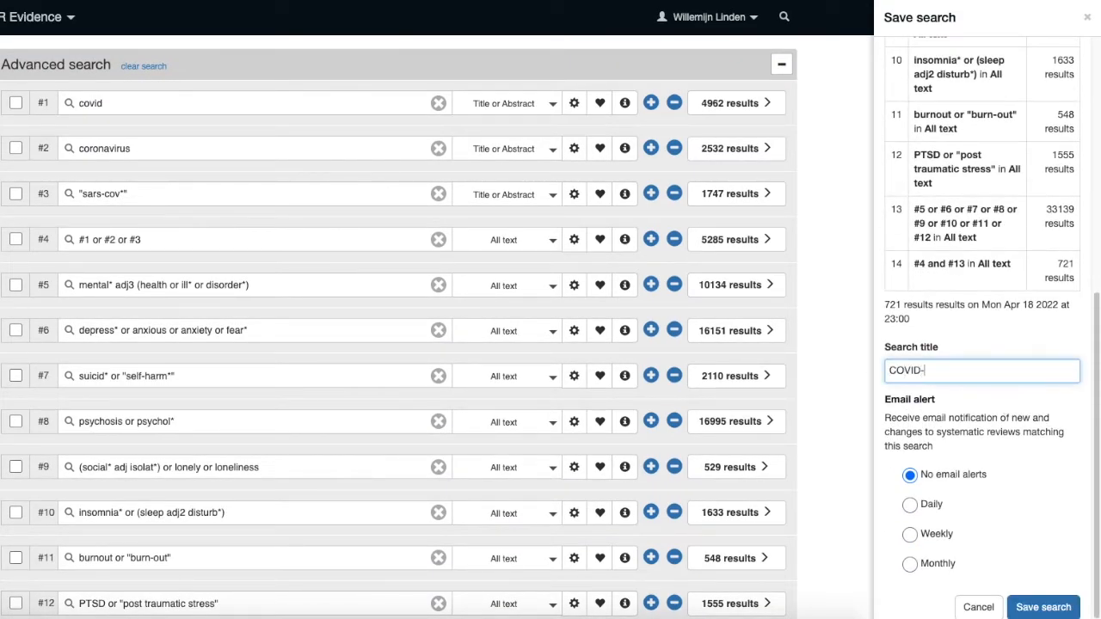
type("19 and mental health")
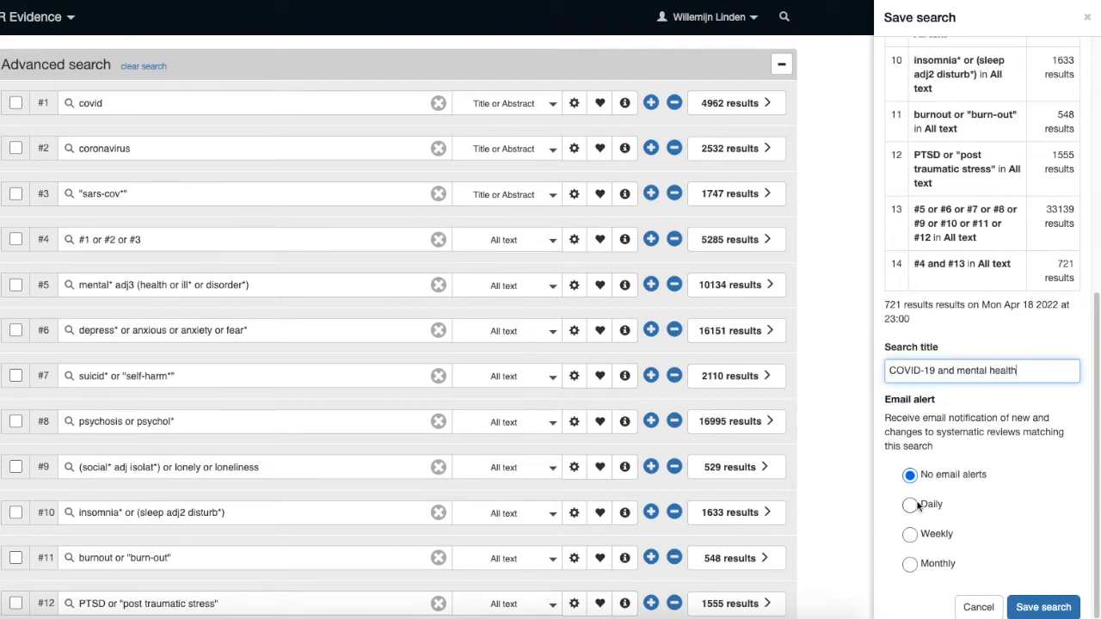
left_click(909, 534)
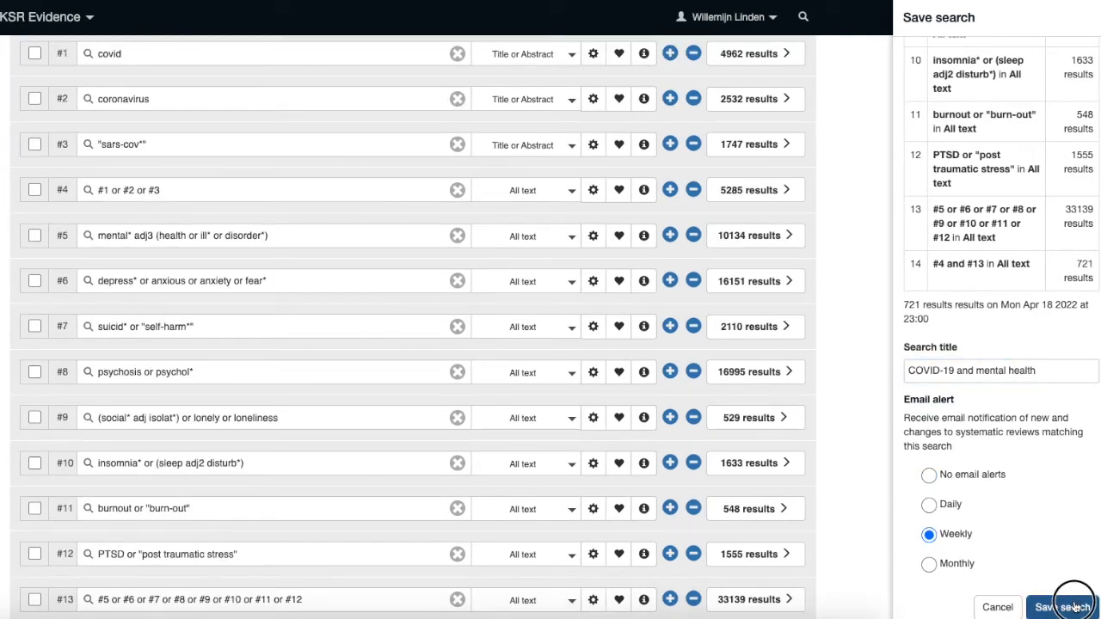
left_click(1044, 607)
Open the list of saved searches from the account menu.
left_click(393, 301)
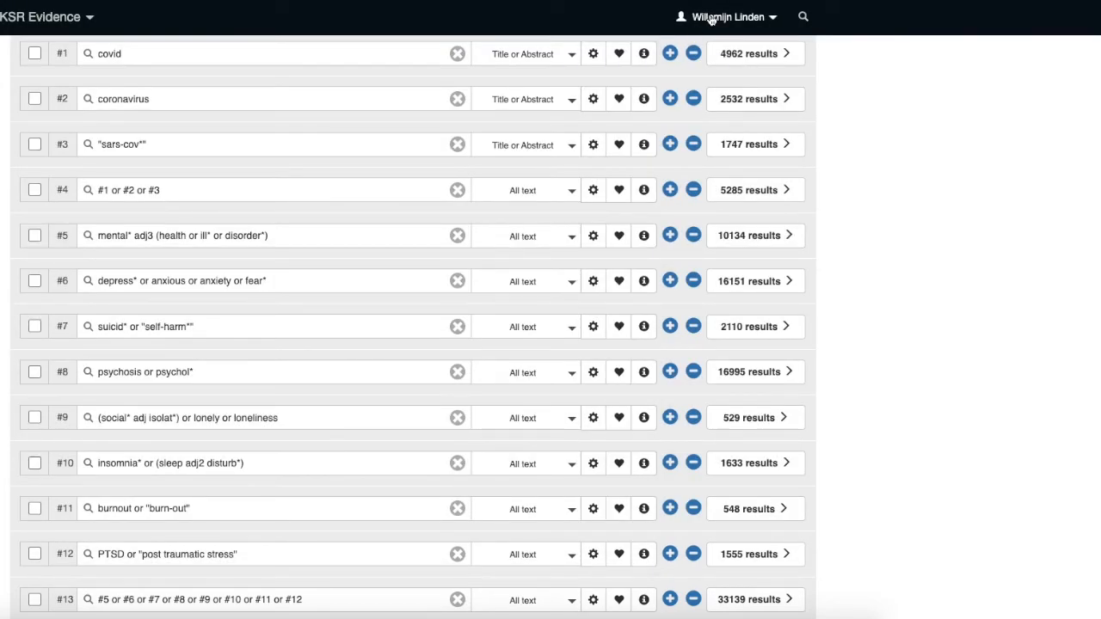
left_click(710, 18)
left_click(714, 84)
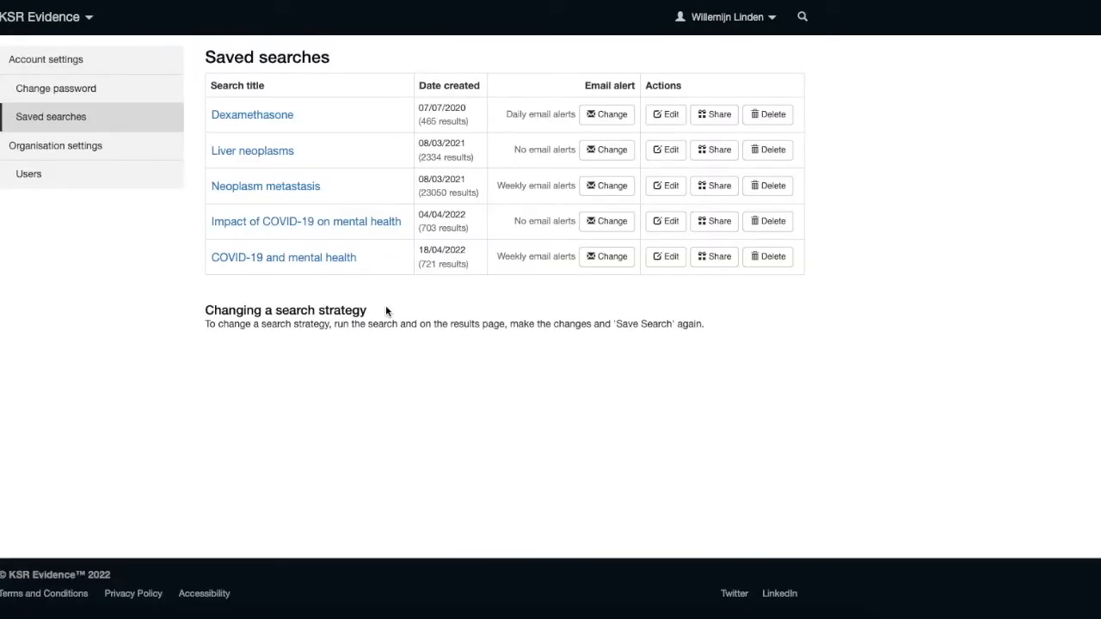
Open the share link for the saved COVID-19 and mental health search, close it, and cancel deleting that search.
left_click(714, 262)
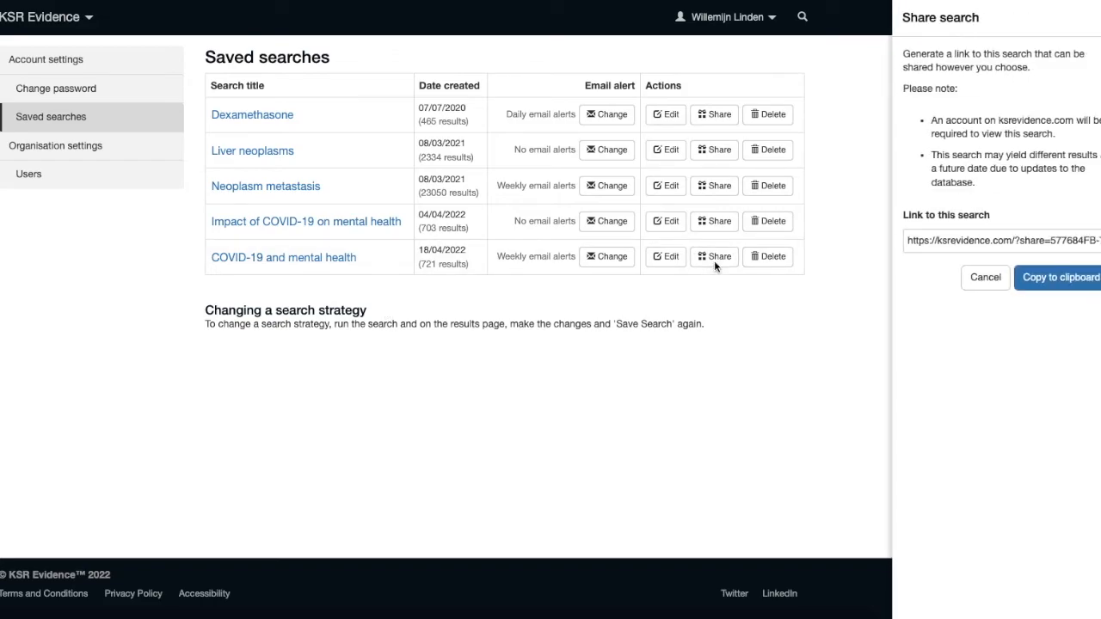
left_click(766, 257)
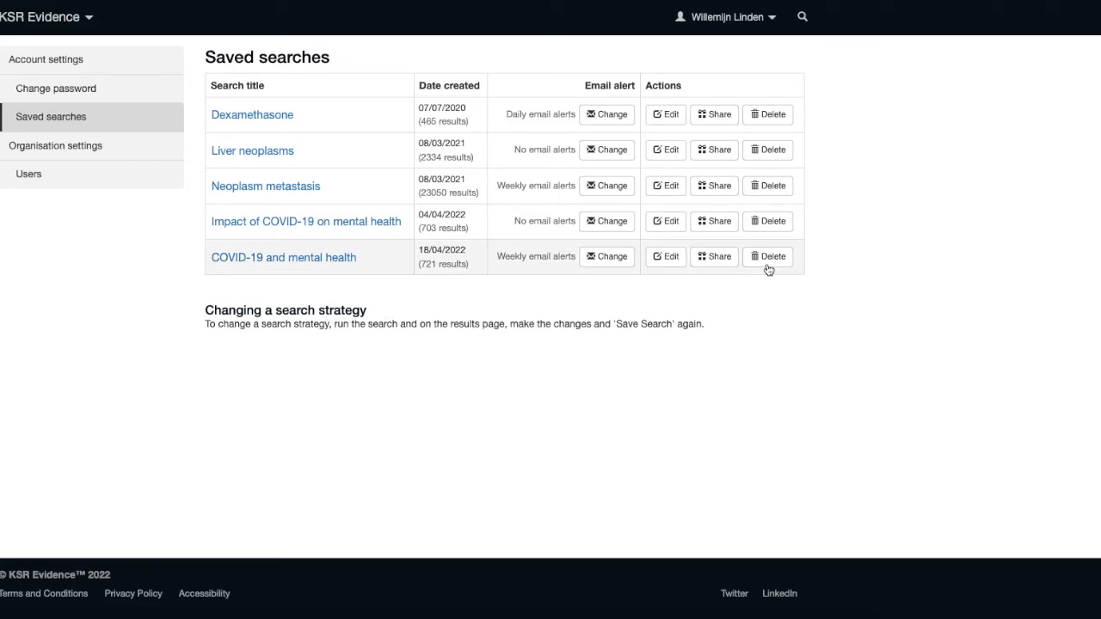
left_click(766, 257)
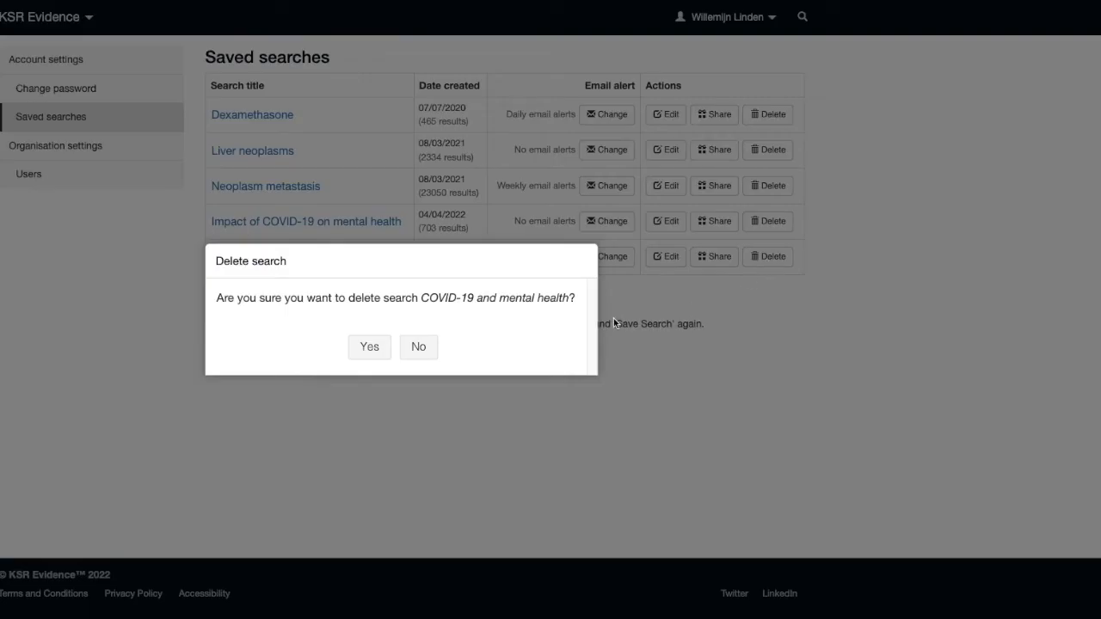
left_click(409, 350)
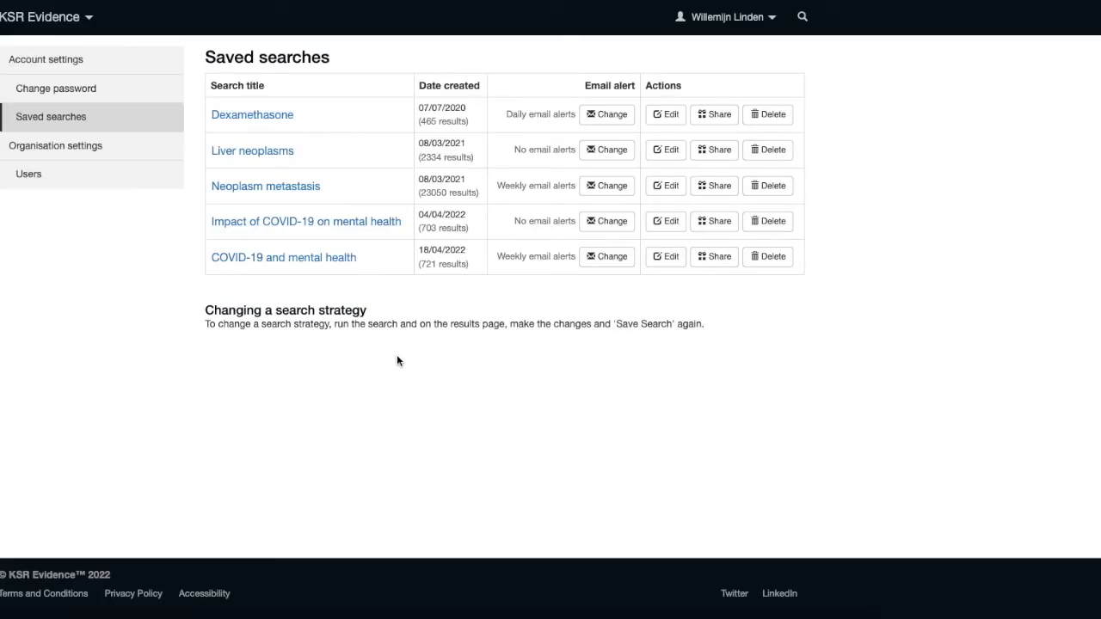
Reopen the saved COVID-19 and mental health search and add the saved Children search lines to it.
left_click(295, 258)
scroll(1099, 444, "down", 4)
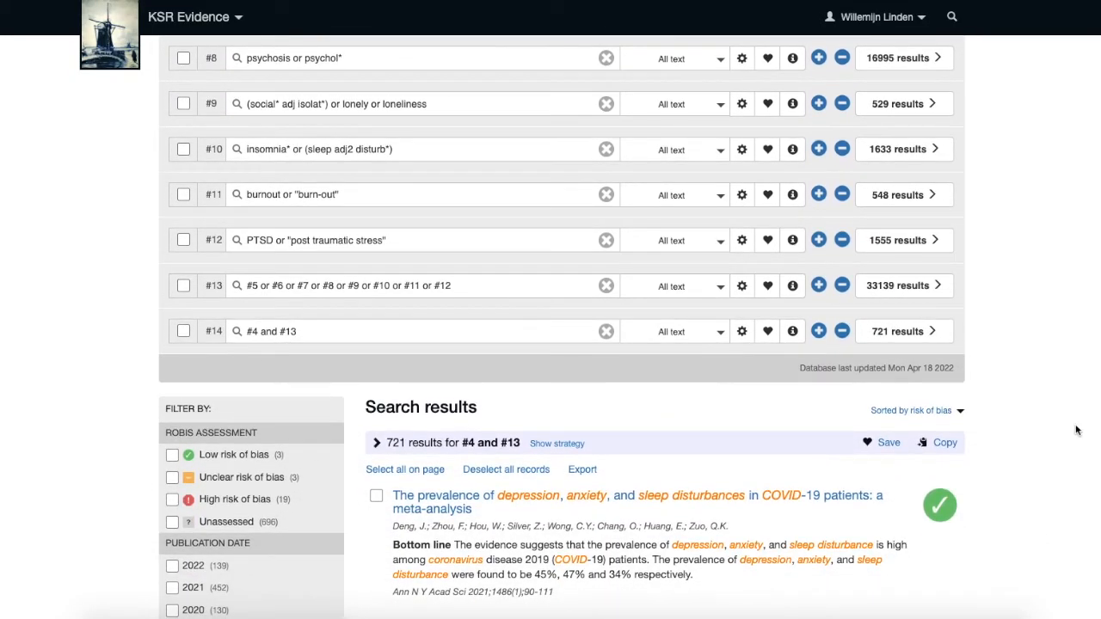
left_click(766, 338)
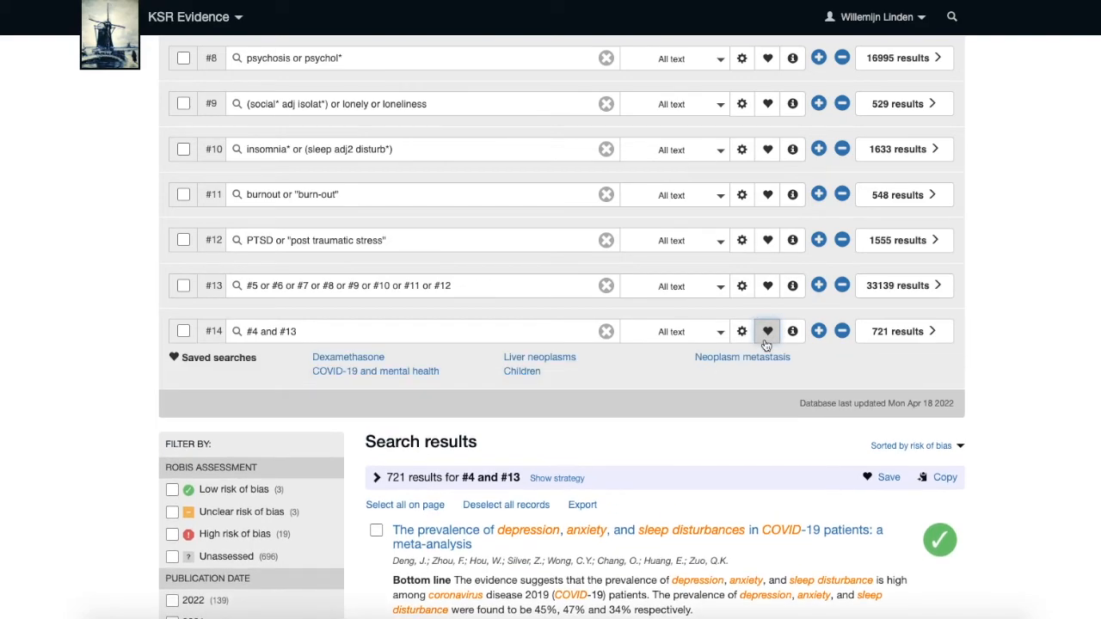
left_click(522, 371)
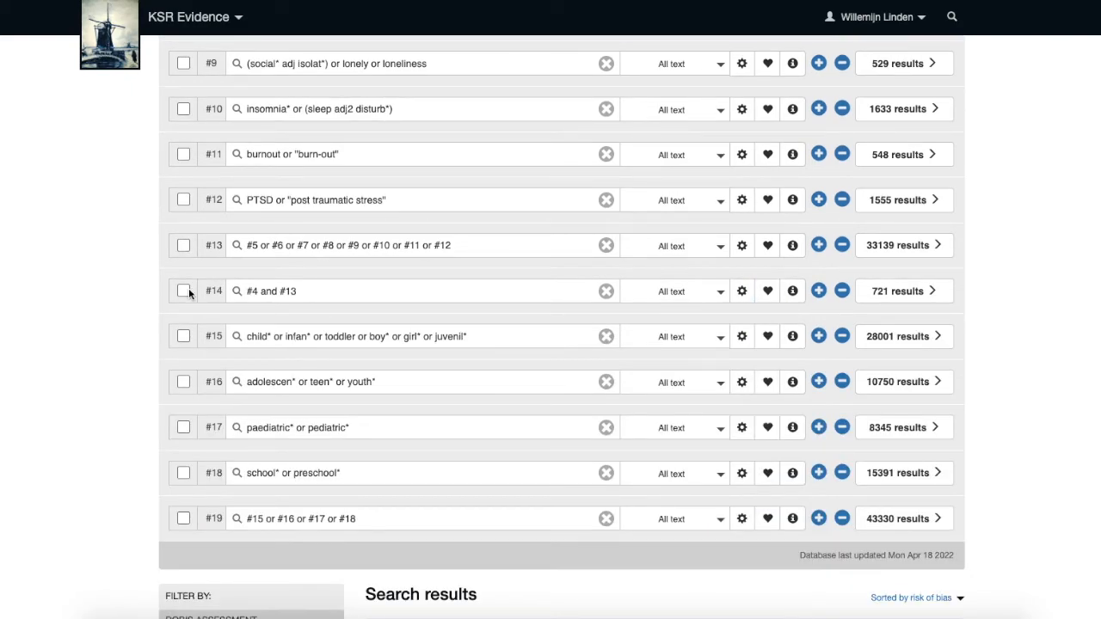
Combine lines #14 and #19 with AND into a new search line.
left_click(184, 292)
left_click(184, 519)
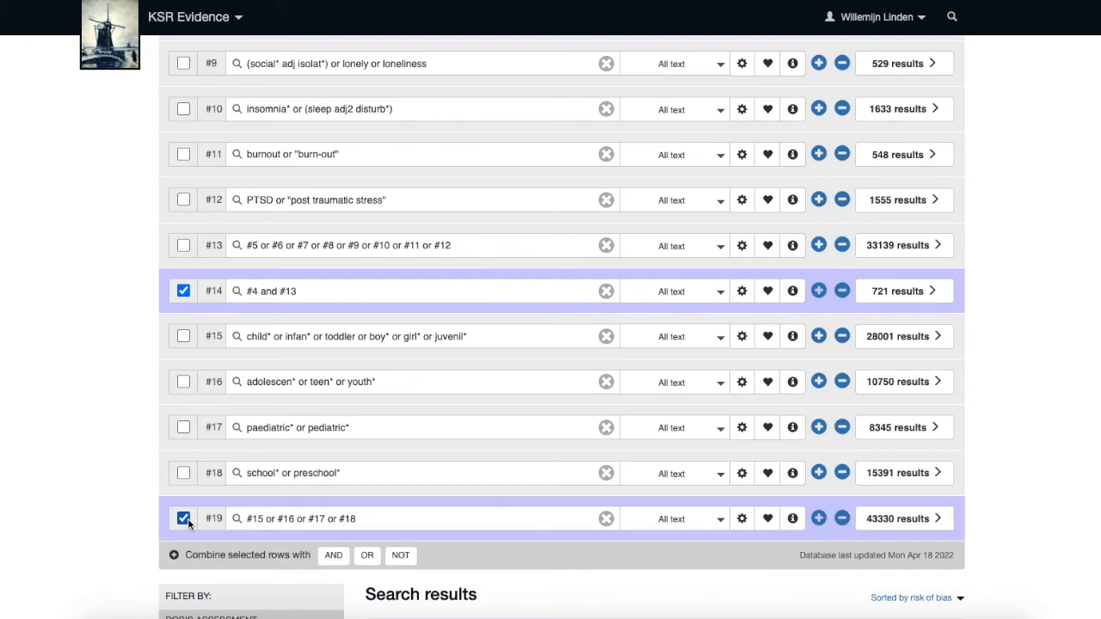
left_click(333, 556)
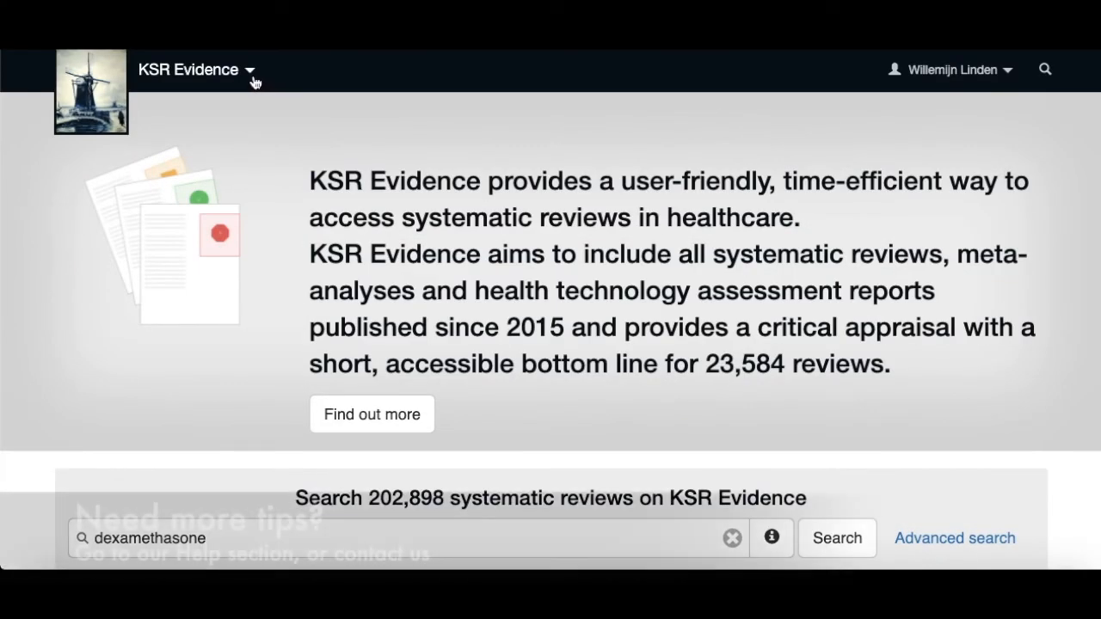
Open the KSR Evidence site menu with About us, Help and Contact.
left_click(252, 76)
left_click(215, 123)
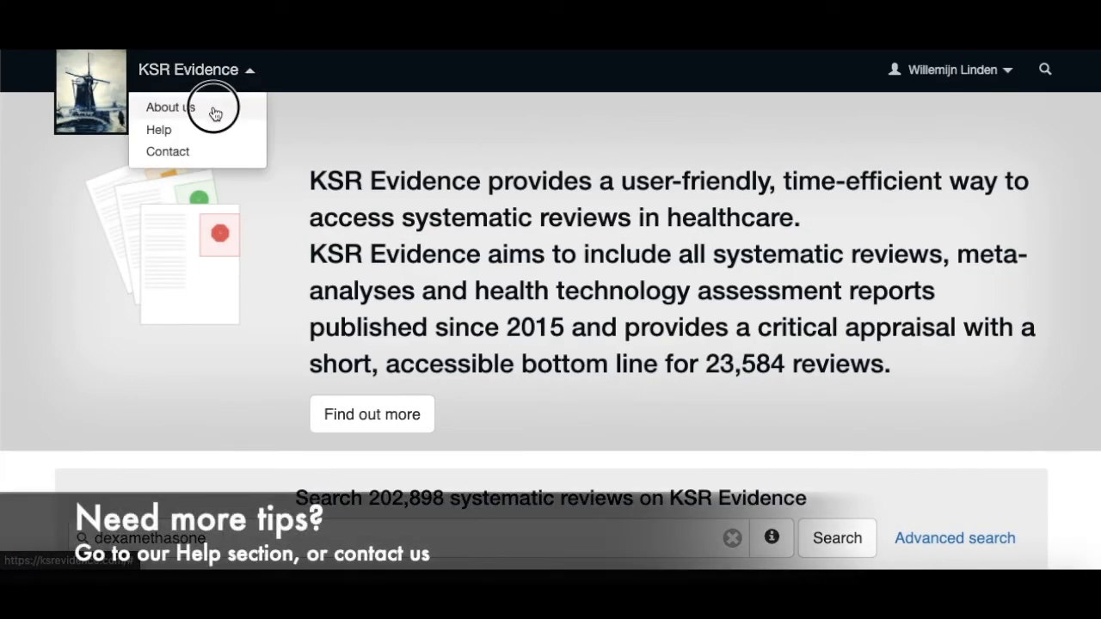